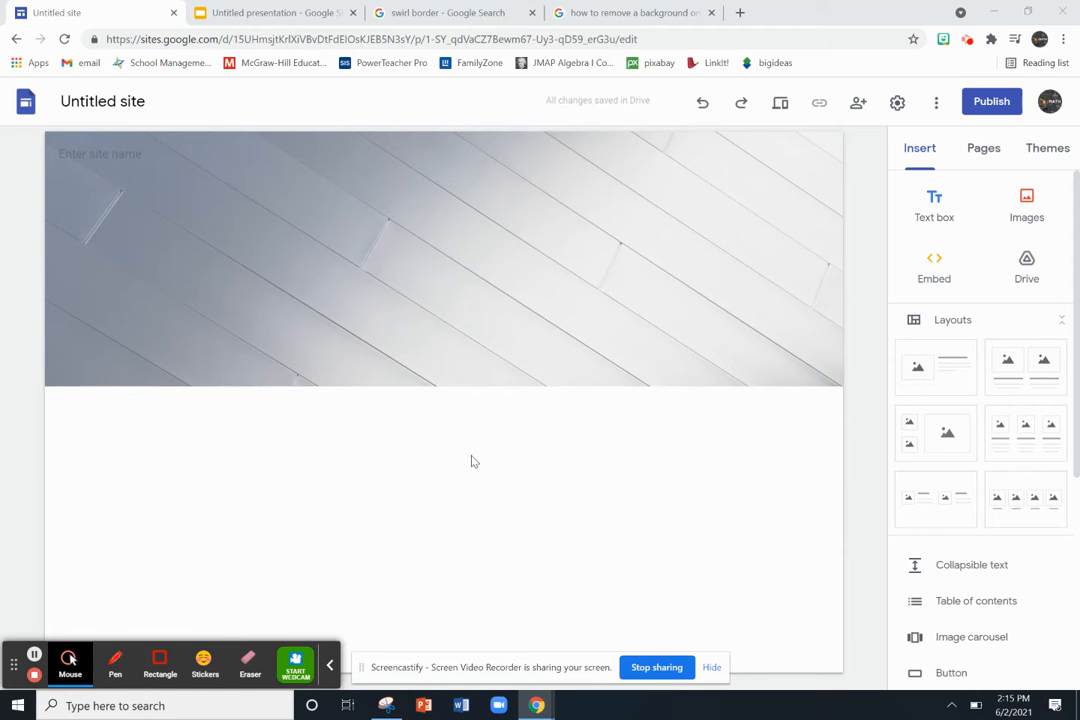
# Step: Switch to the Google Slides presentation and examine the Algebra Honors banner on the first slide
pyautogui.moveTo(400, 340)
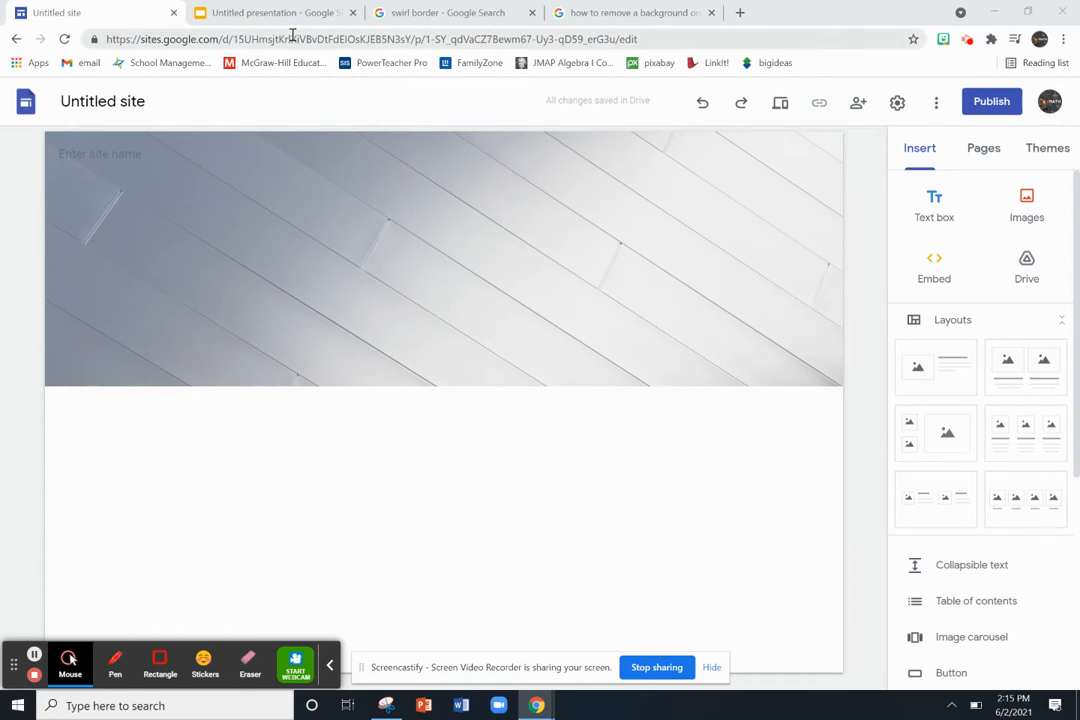
pyautogui.click(268, 12)
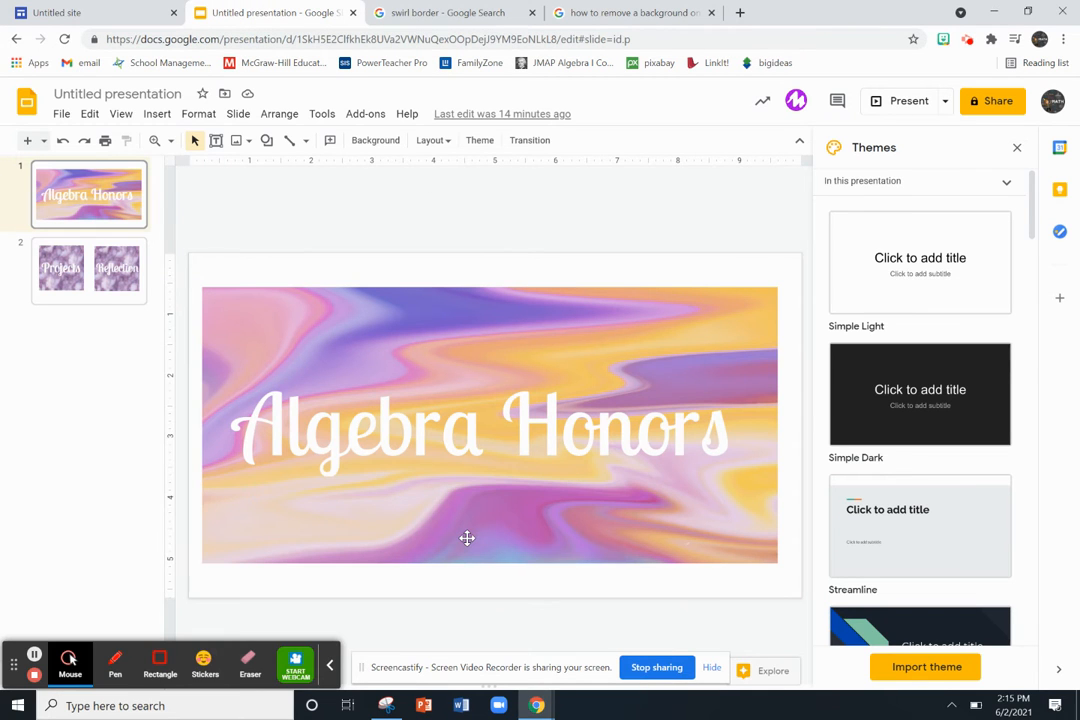
pyautogui.click(348, 448)
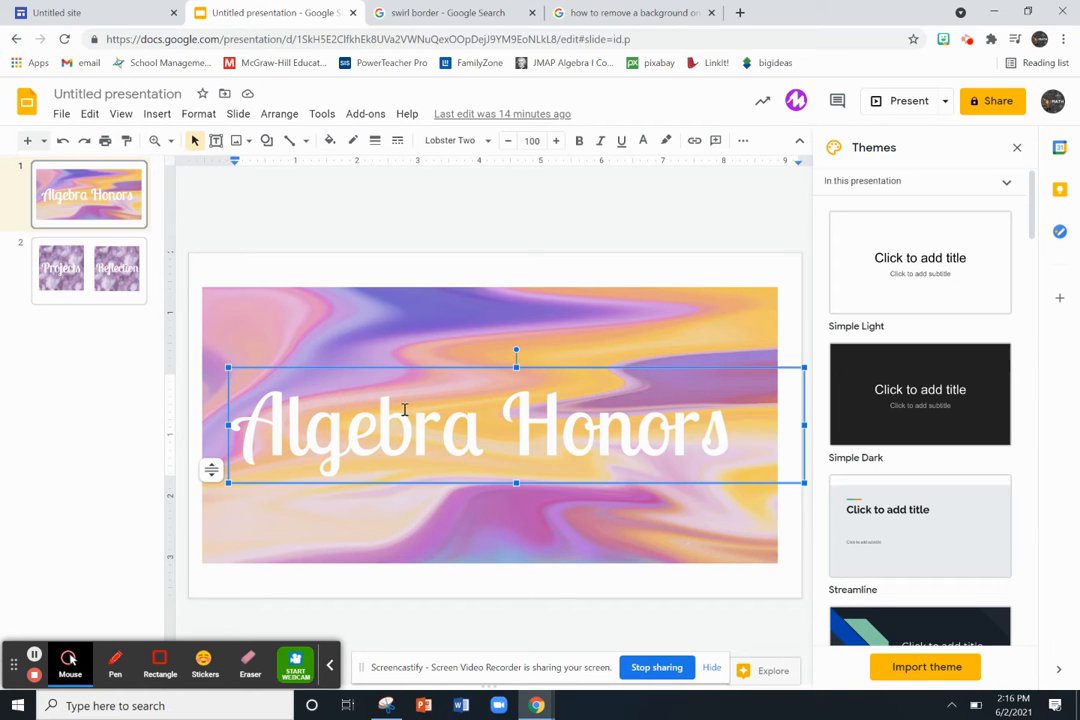
pyautogui.click(443, 587)
# Step: In Snipping Tool, save the Algebra Honors banner snip as the PNG file Capture in Downloads, replacing the existing file
pyautogui.click(388, 706)
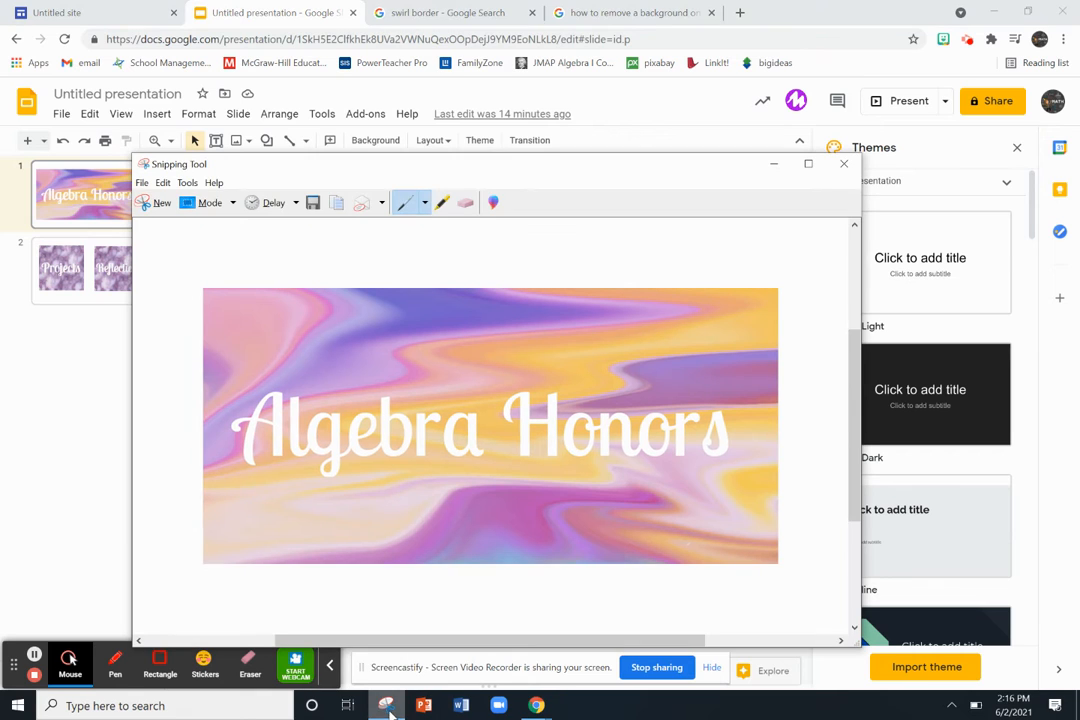
pyautogui.click(141, 182)
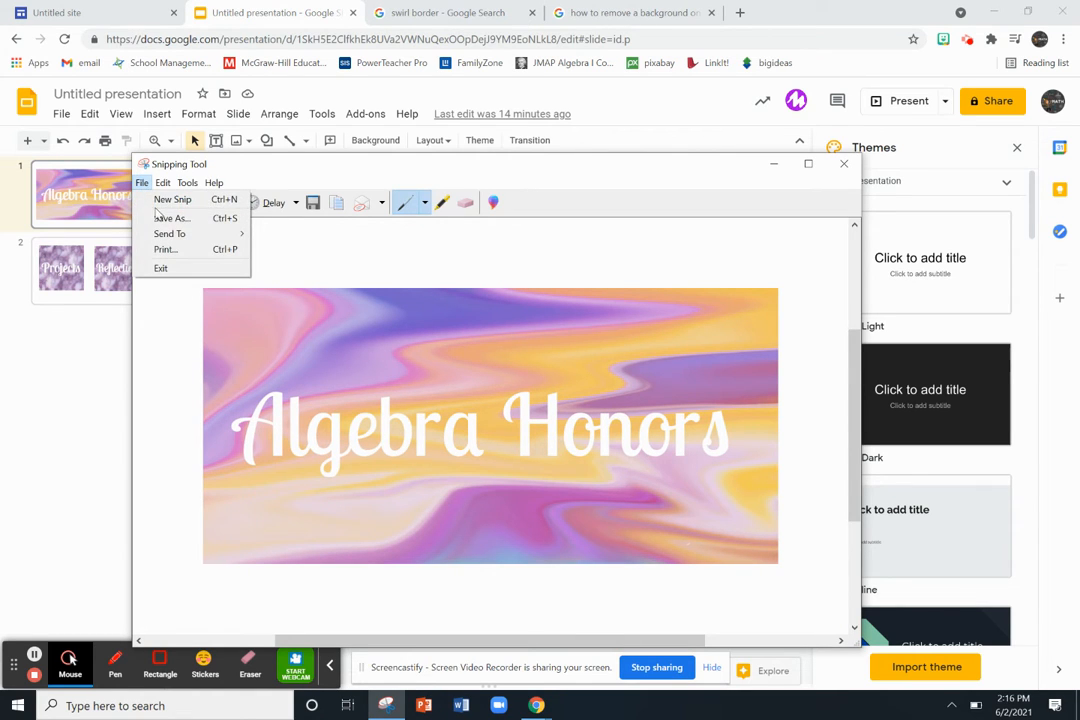
pyautogui.click(141, 182)
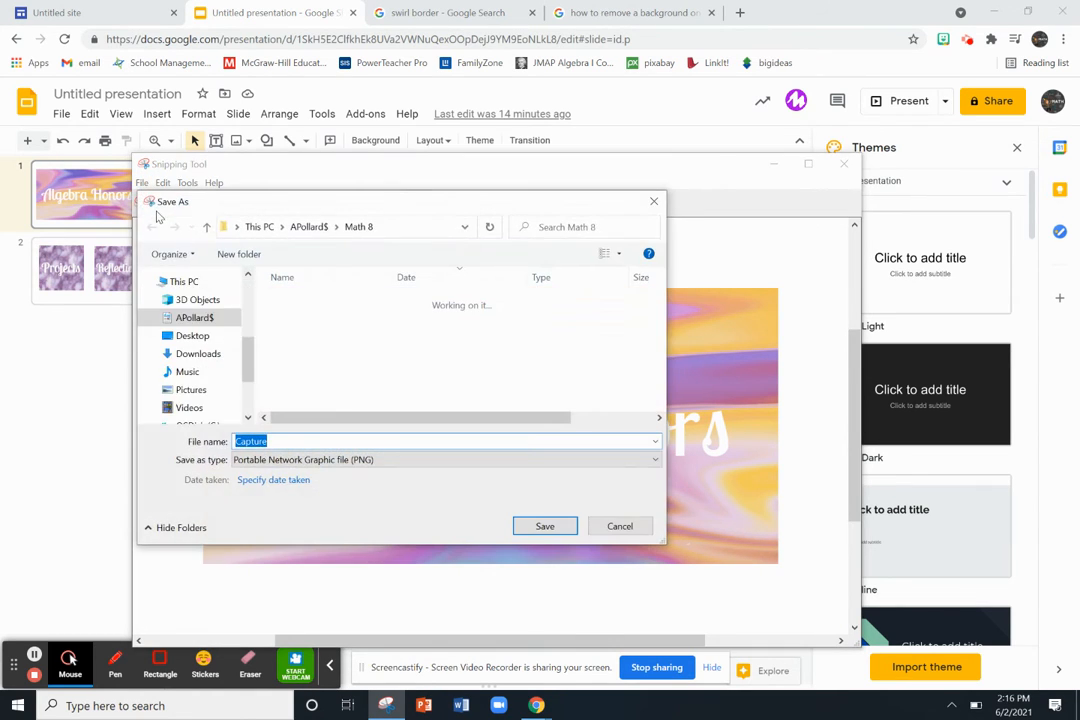
pyautogui.click(186, 356)
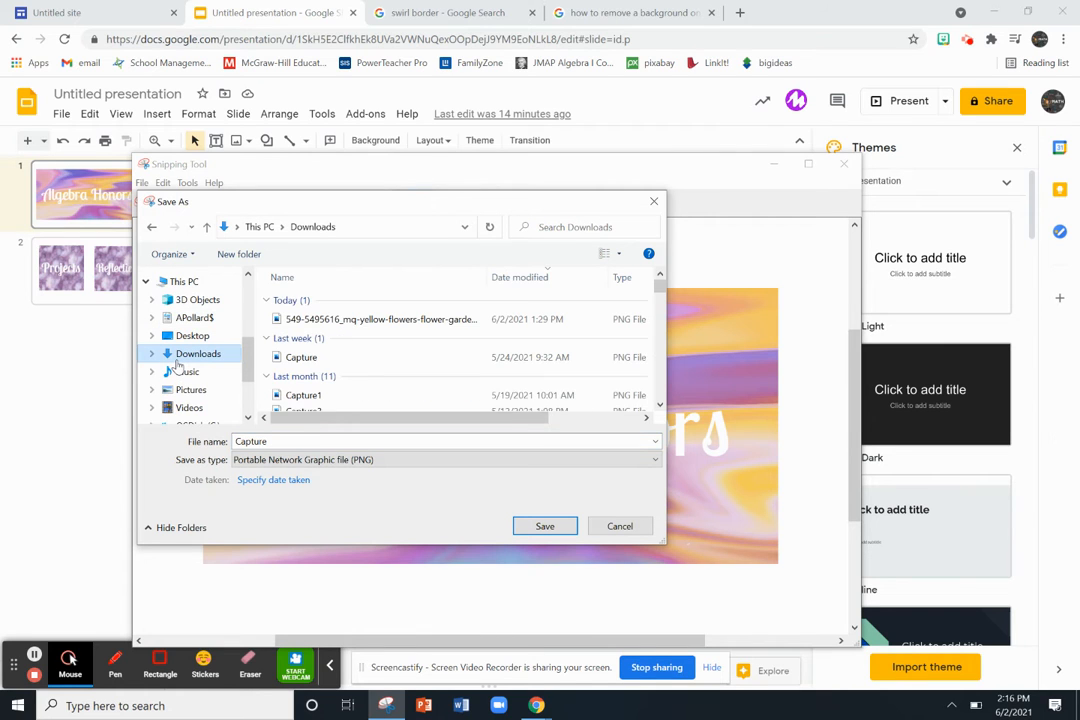
pyautogui.click(320, 441)
pyautogui.click(544, 526)
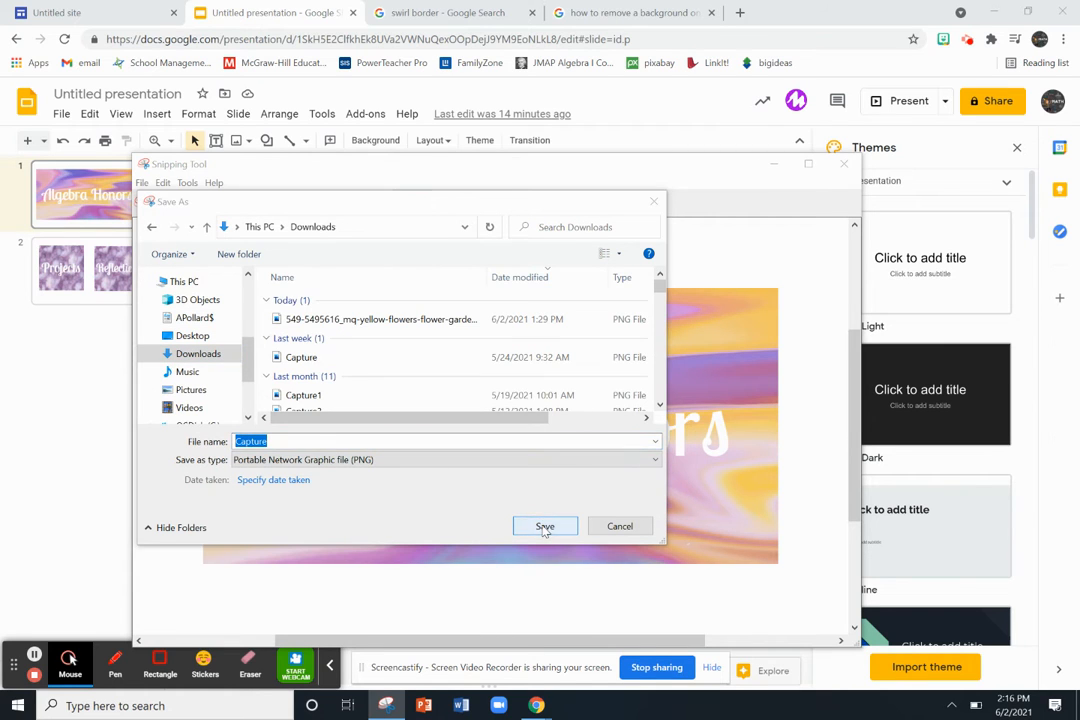
pyautogui.click(578, 354)
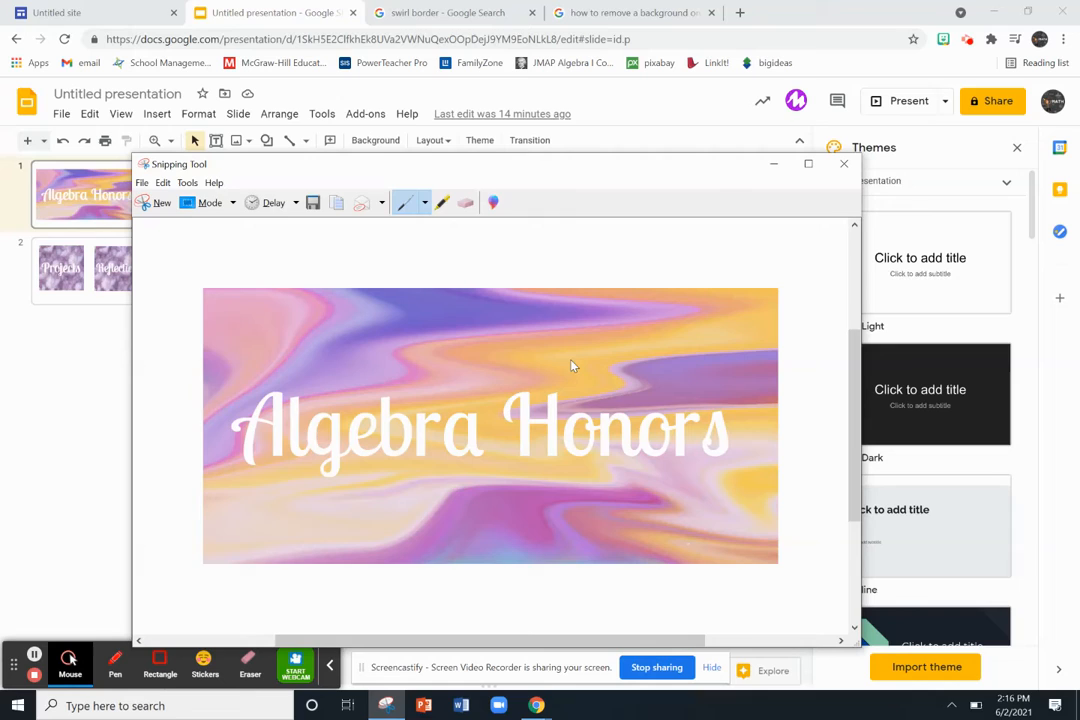
# Step: Return to Google Sites and upload the Capture image from Downloads as the site's header image
pyautogui.click(95, 10)
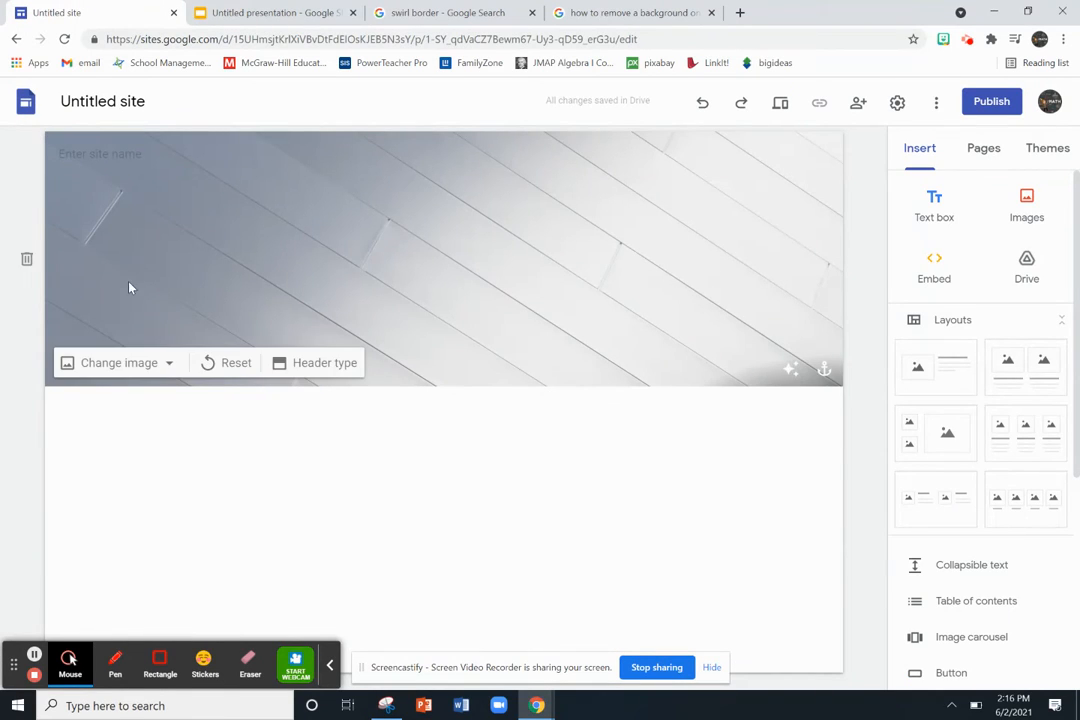
pyautogui.click(140, 362)
pyautogui.click(137, 414)
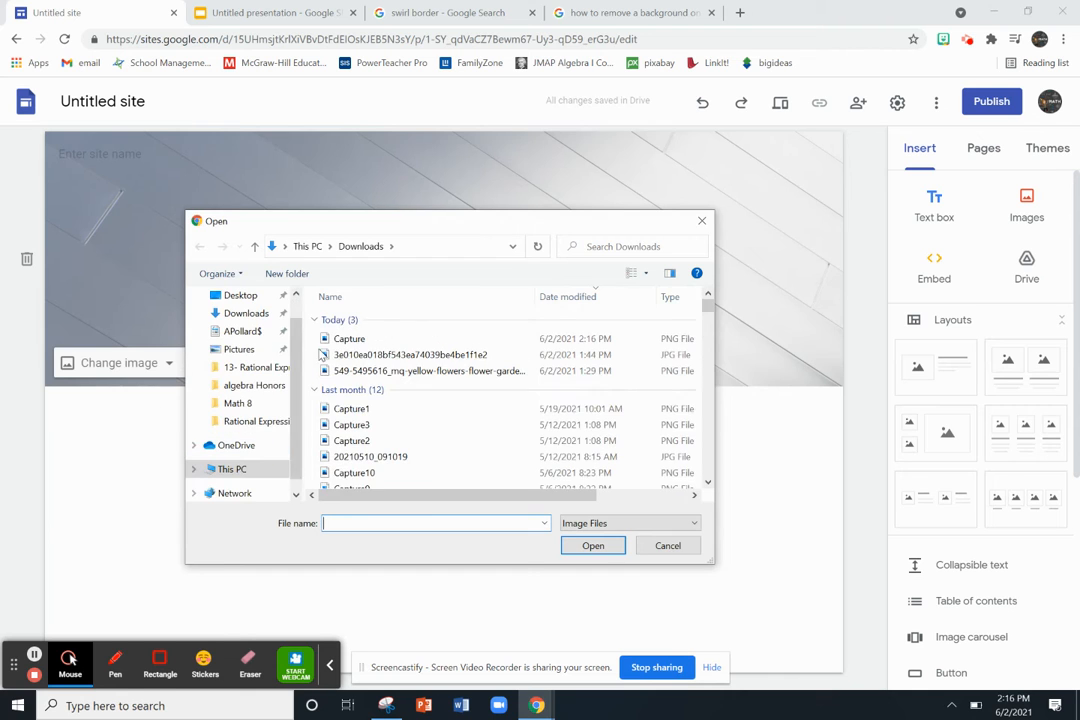
pyautogui.click(350, 340)
pyautogui.doubleClick(350, 340)
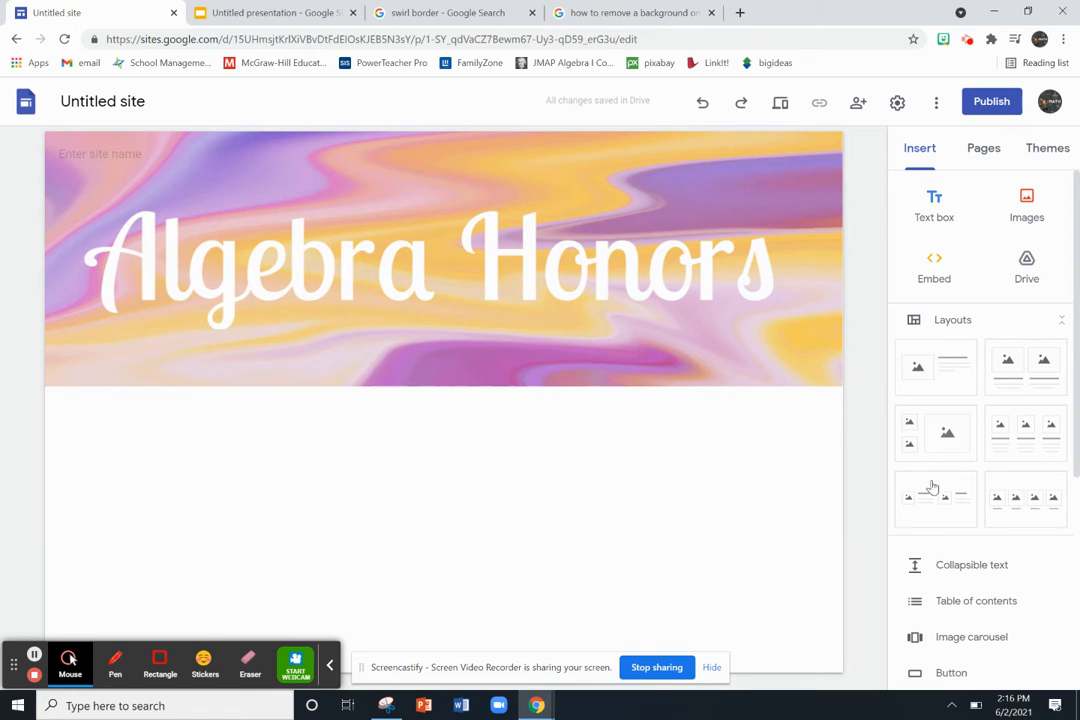
# Step: Insert the layout with four captioned images in a row below the header
pyautogui.scroll(-3, 971, 574)
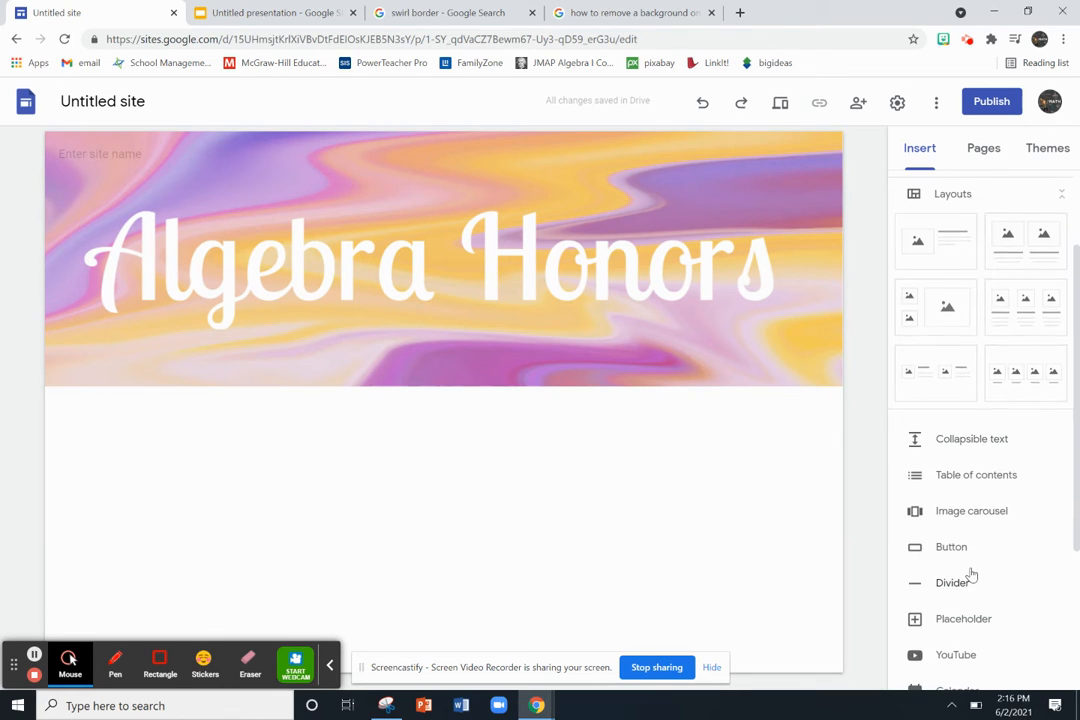
pyautogui.scroll(3, 971, 574)
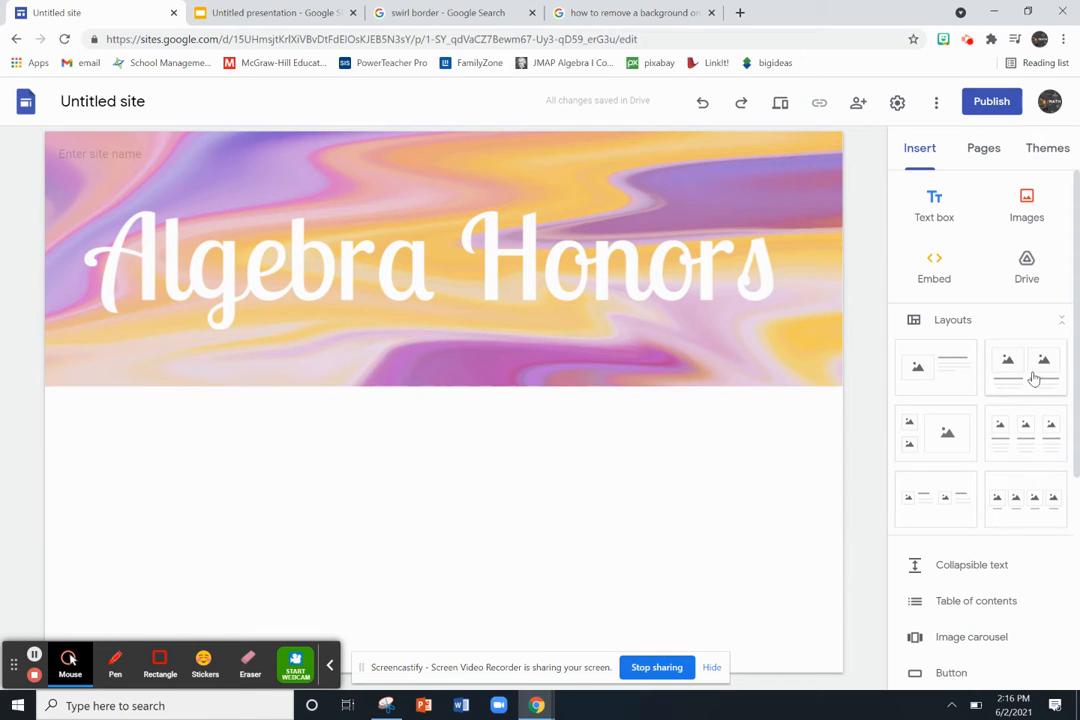
pyautogui.click(1029, 516)
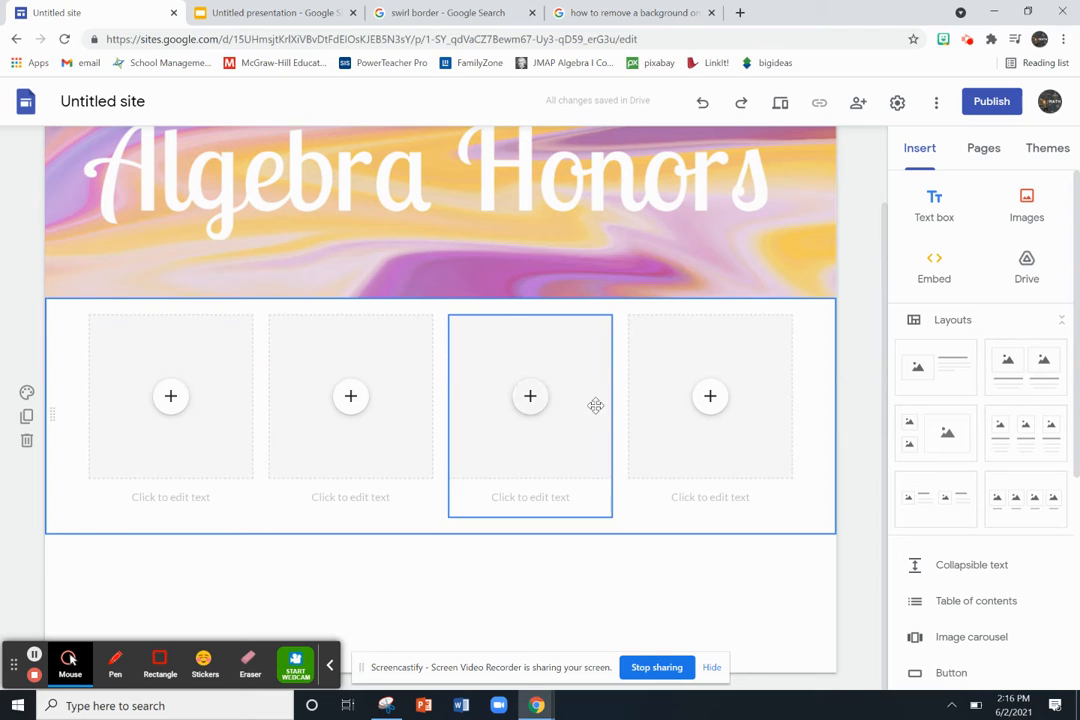
# Step: Delete the second and fourth image placeholders and centre the remaining two in their halves of the section
pyautogui.click(297, 470)
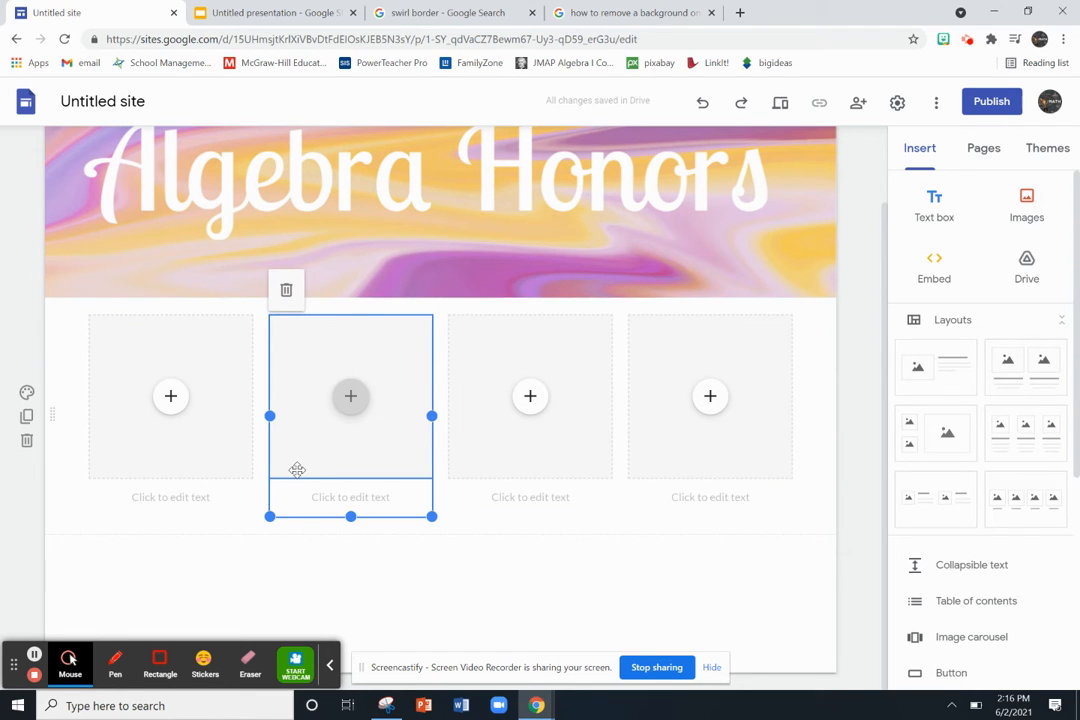
pyautogui.click(285, 290)
pyautogui.click(665, 441)
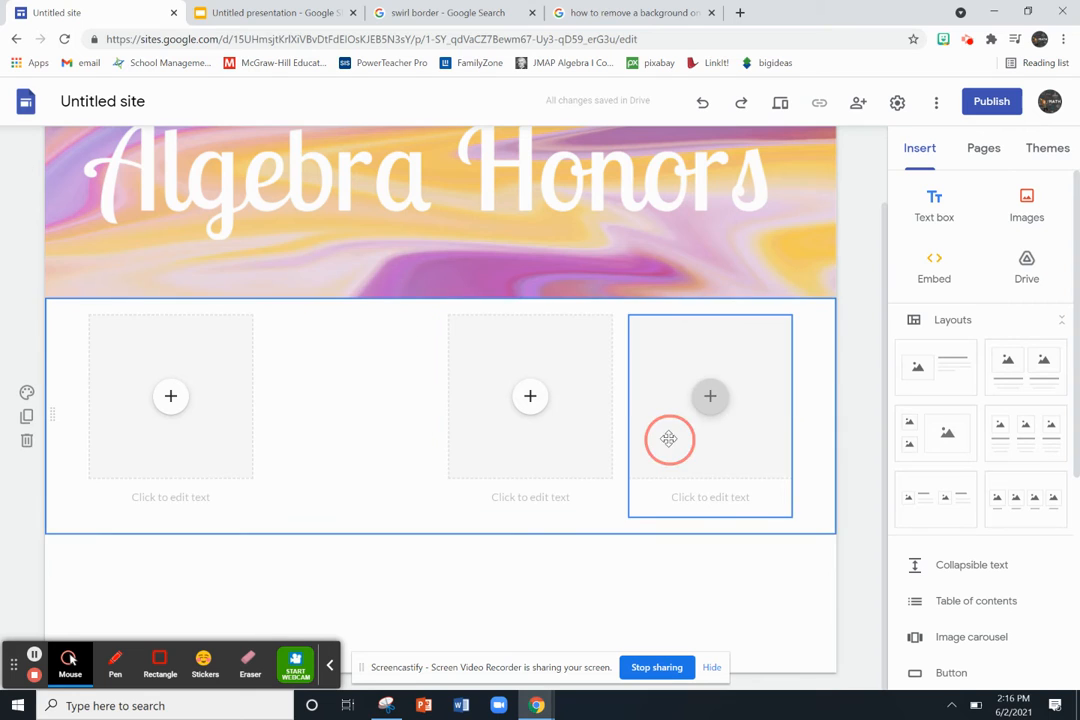
pyautogui.click(645, 289)
pyautogui.moveTo(503, 466); pyautogui.dragTo(610, 446)
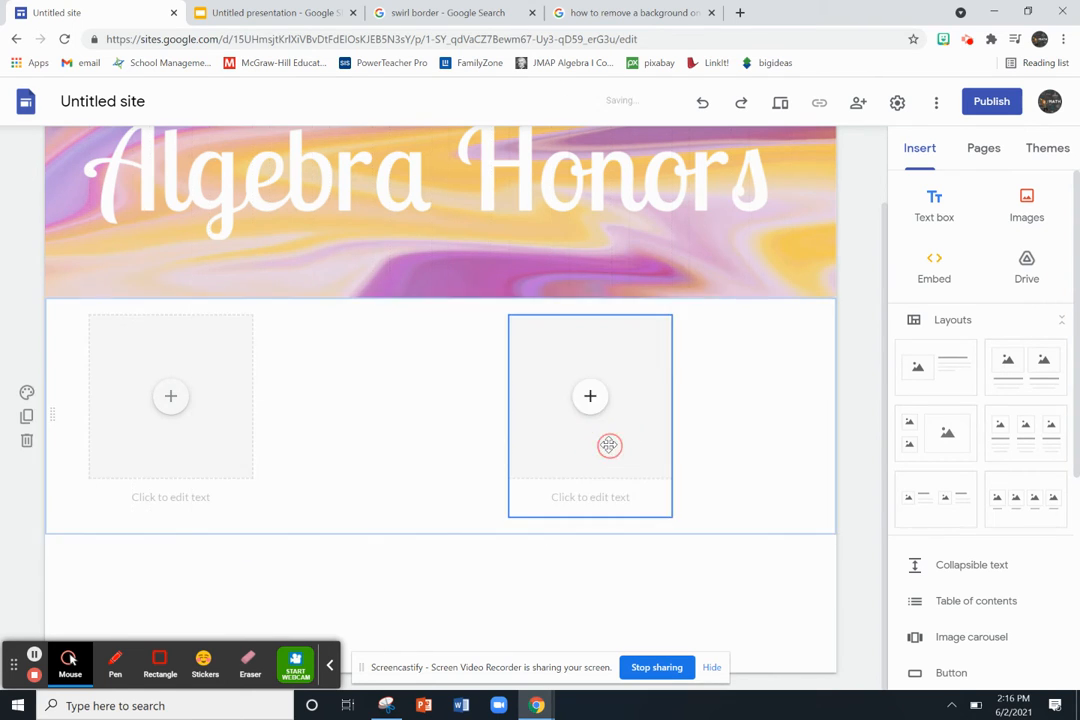
pyautogui.moveTo(140, 460); pyautogui.dragTo(247, 476)
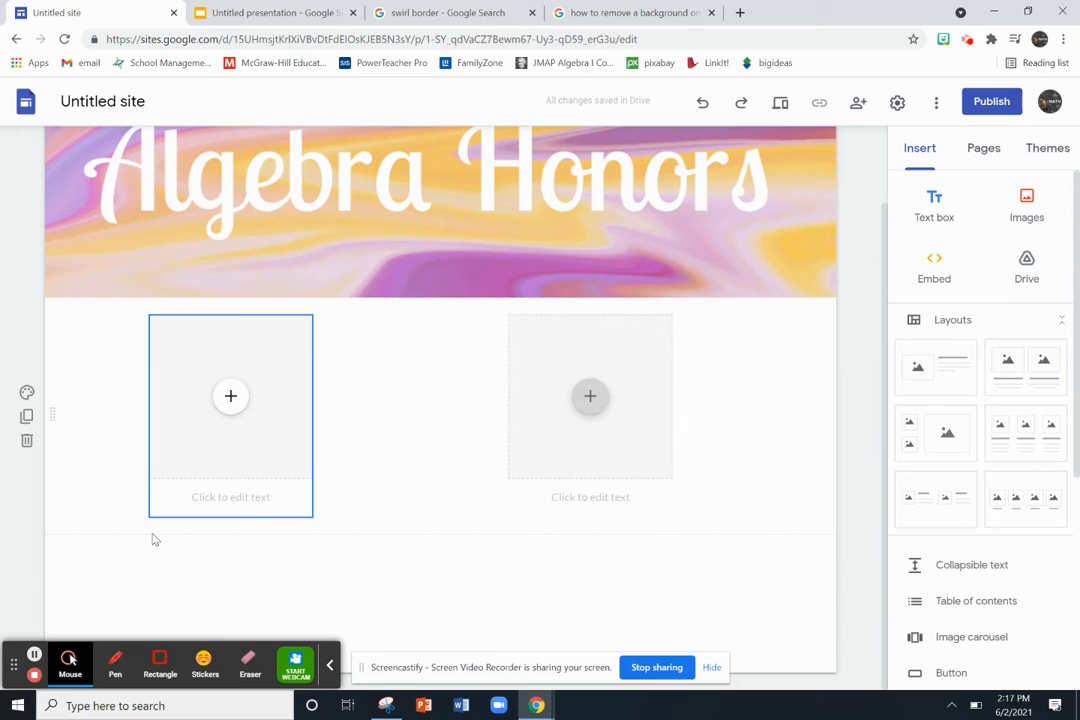
# Step: Remove the first image placeholder and delete the whole section below the header
pyautogui.click(269, 440)
pyautogui.press('Delete')
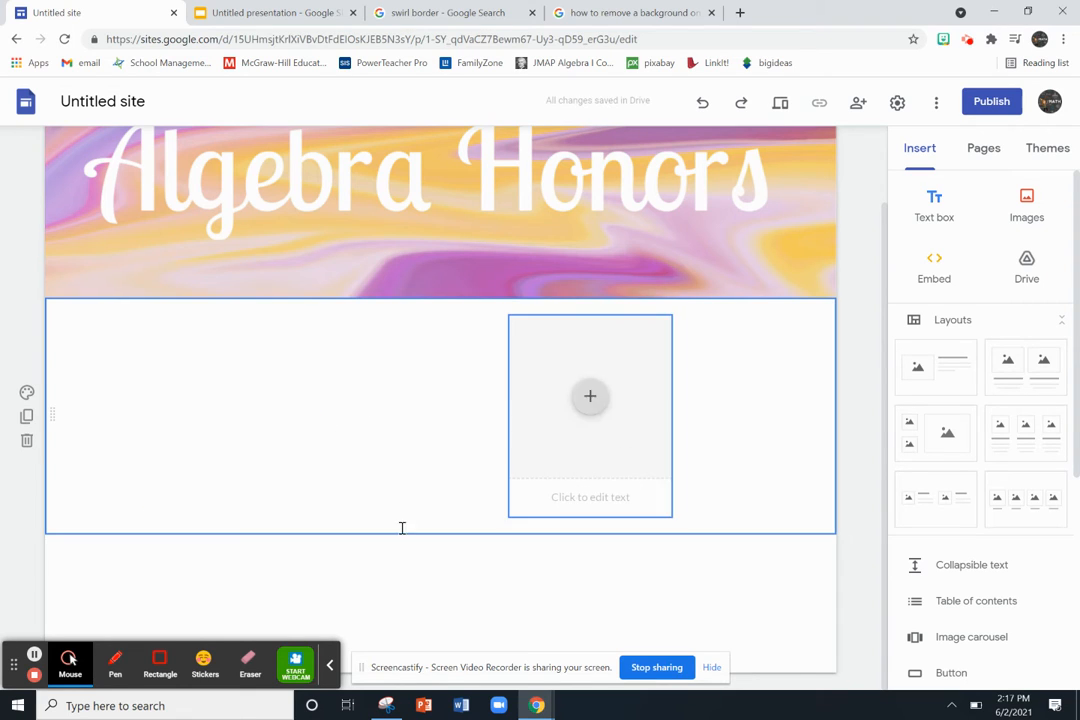
pyautogui.click(27, 440)
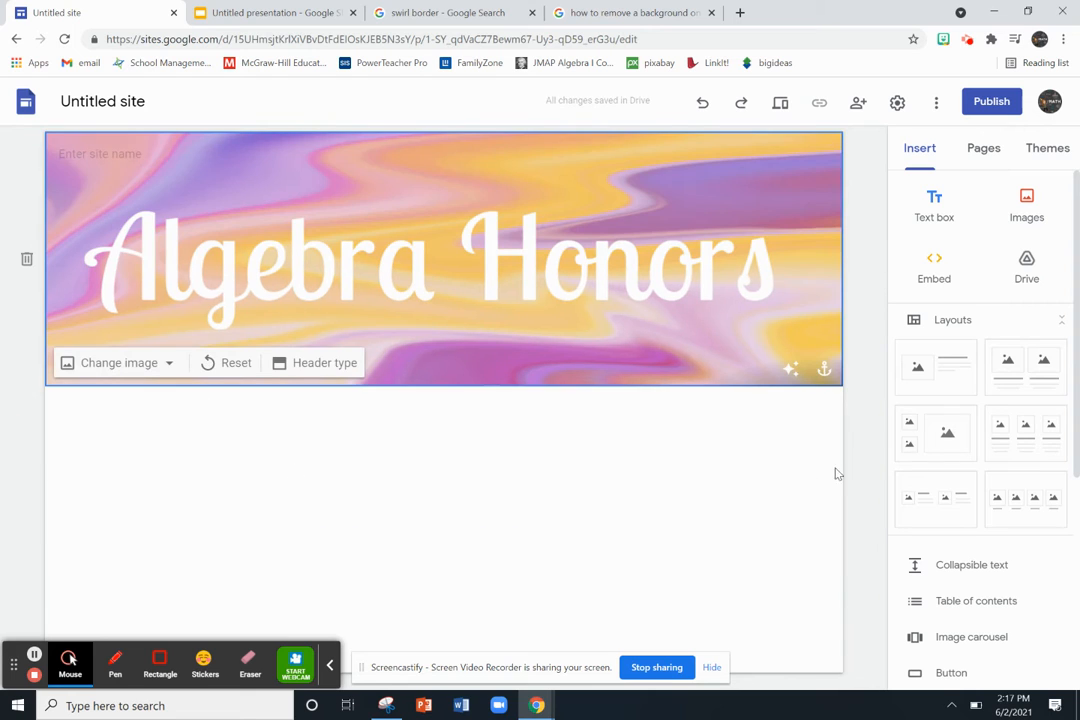
# Step: Insert the layout with two large images, each with a heading and text, below the header
pyautogui.click(1030, 370)
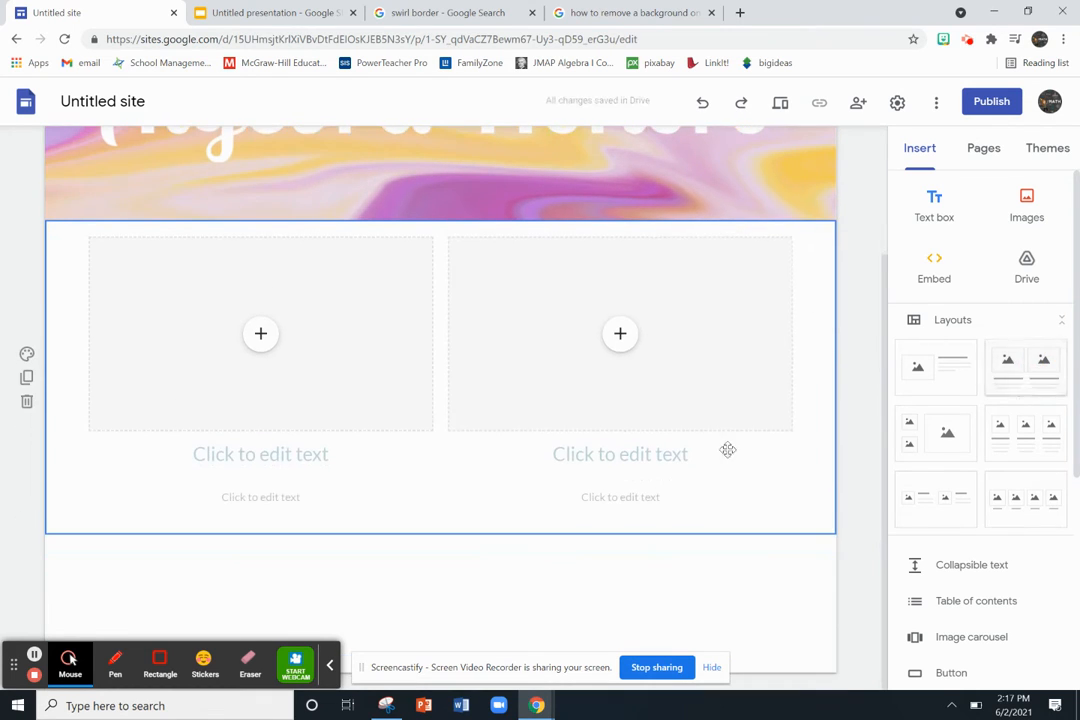
pyautogui.click(282, 481)
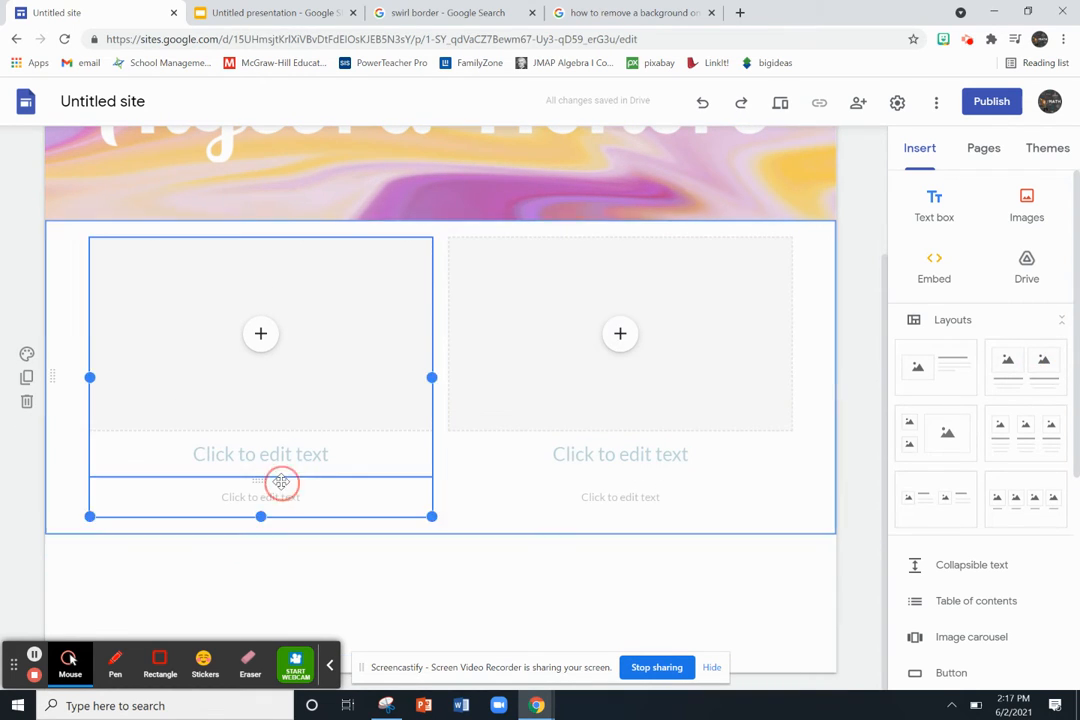
pyautogui.click(520, 560)
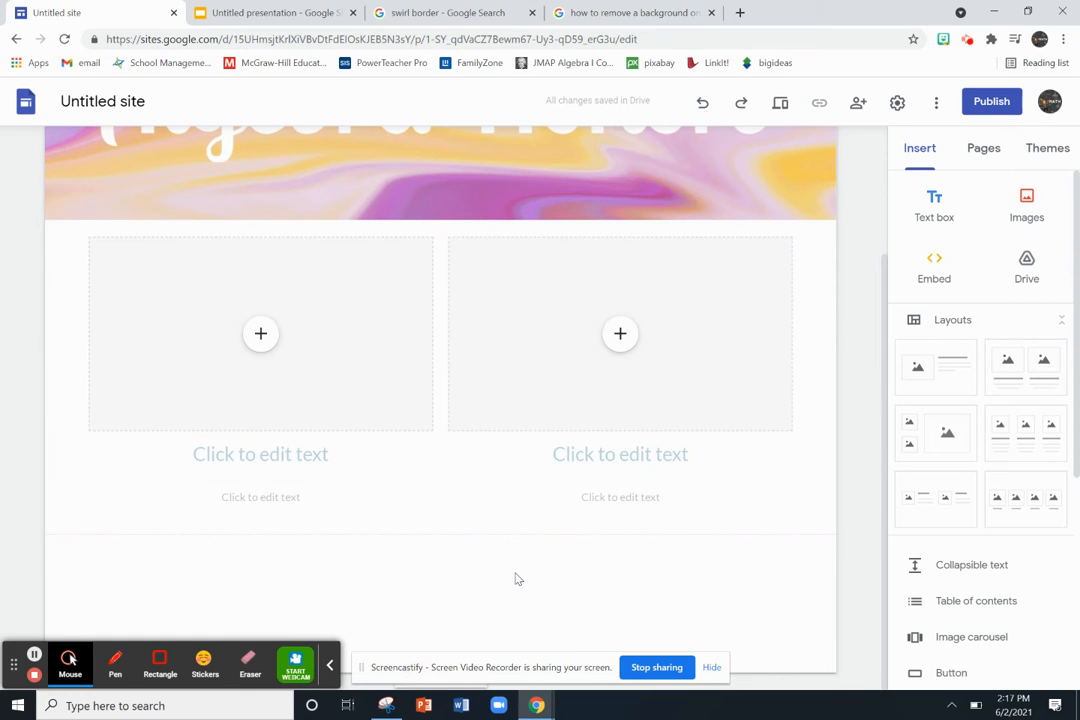
pyautogui.scroll(2, 475, 333)
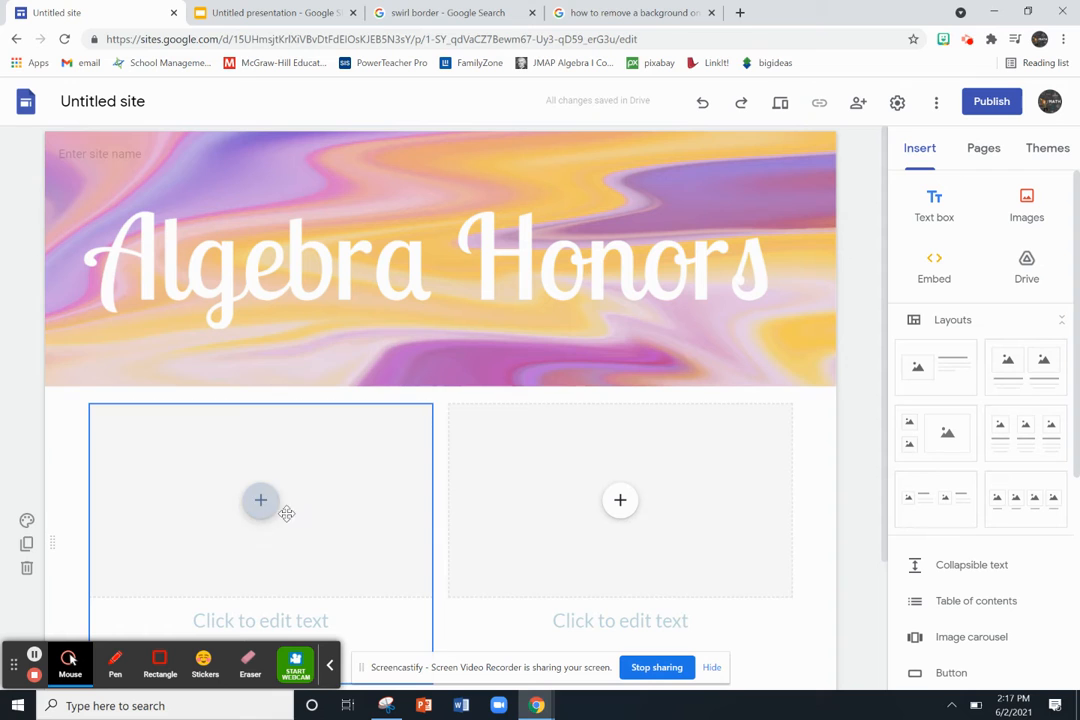
# Step: Switch to the presentation's second slide and capture the Projects tile as a new snip with Snipping Tool
pyautogui.click(270, 10)
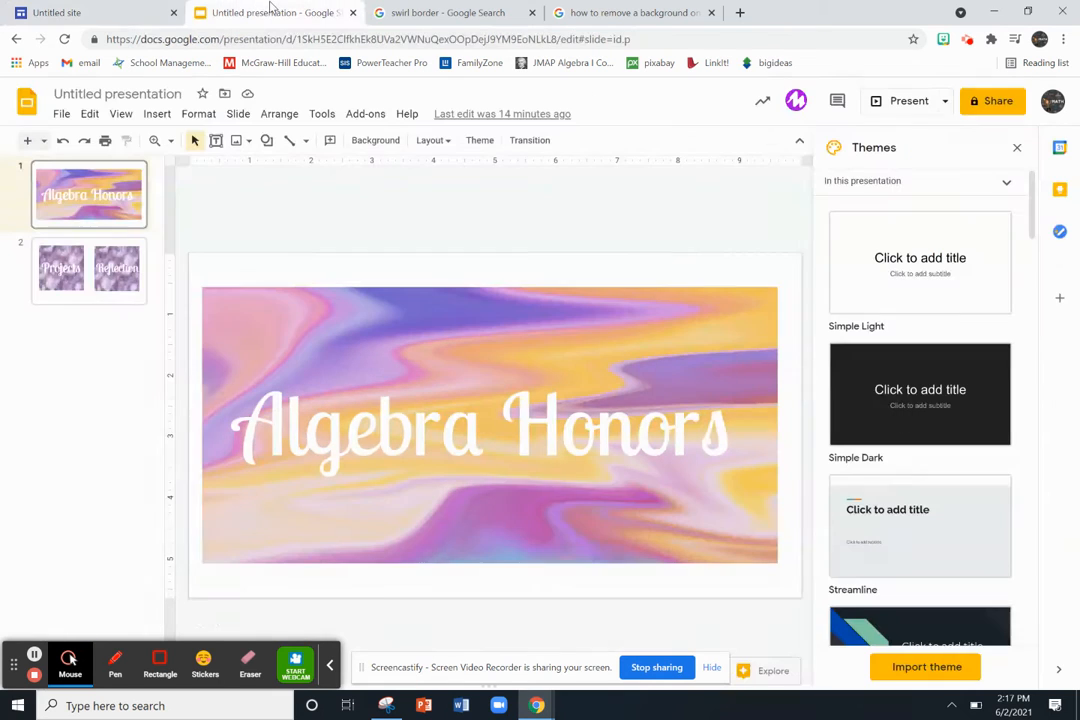
pyautogui.click(100, 288)
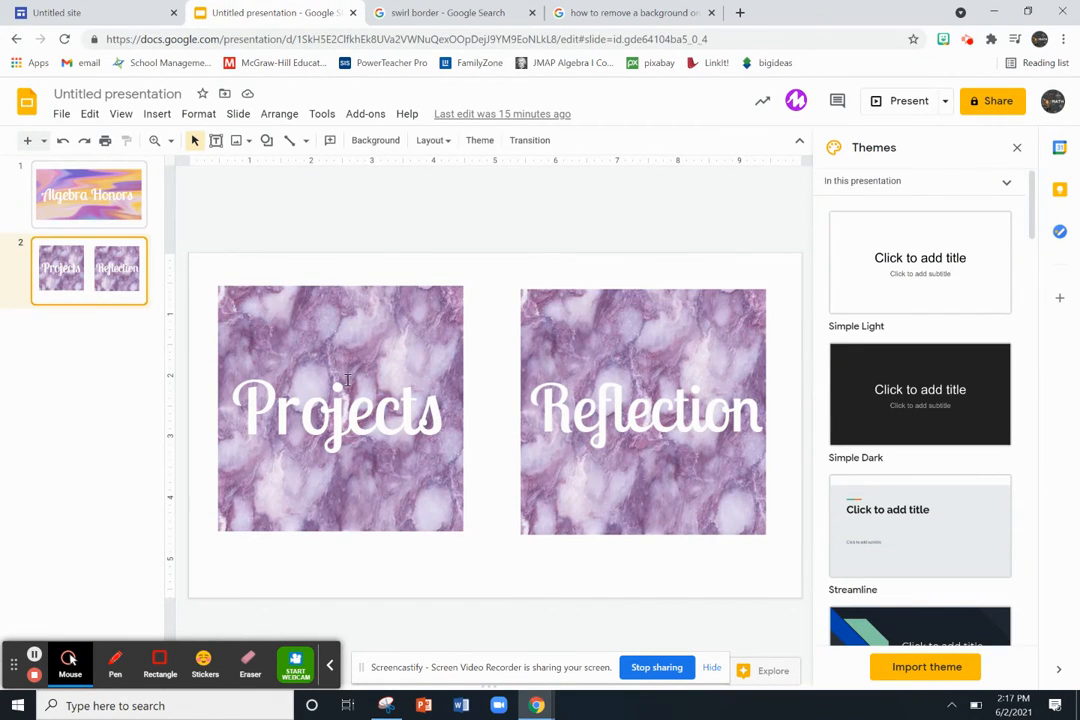
pyautogui.click(103, 199)
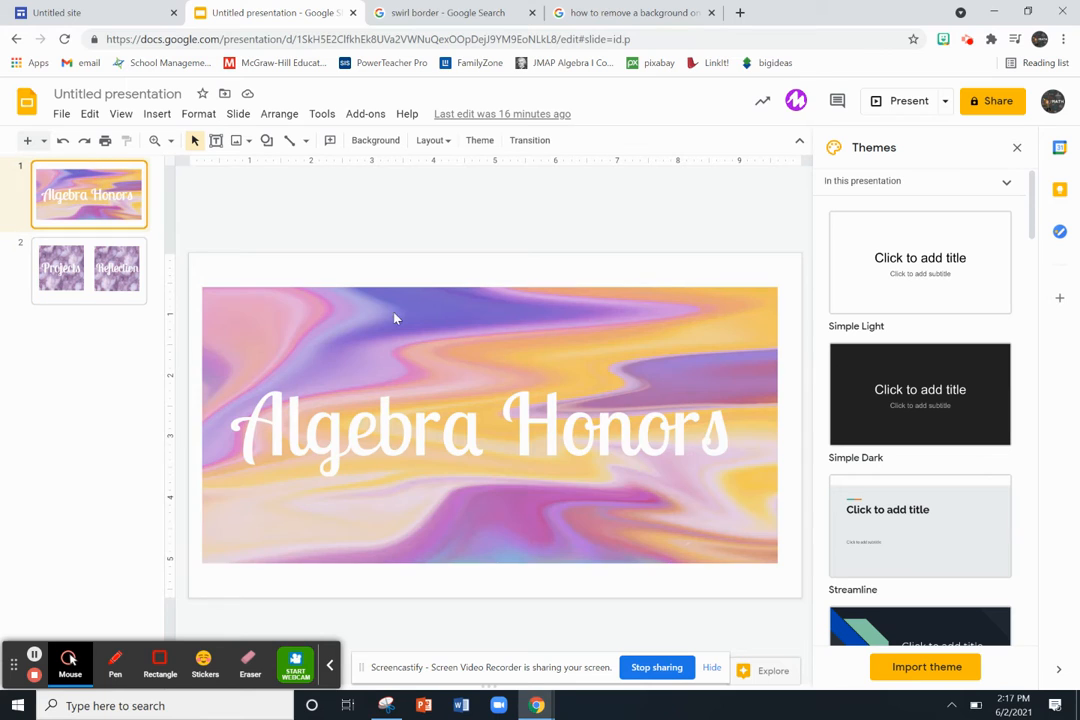
pyautogui.click(86, 300)
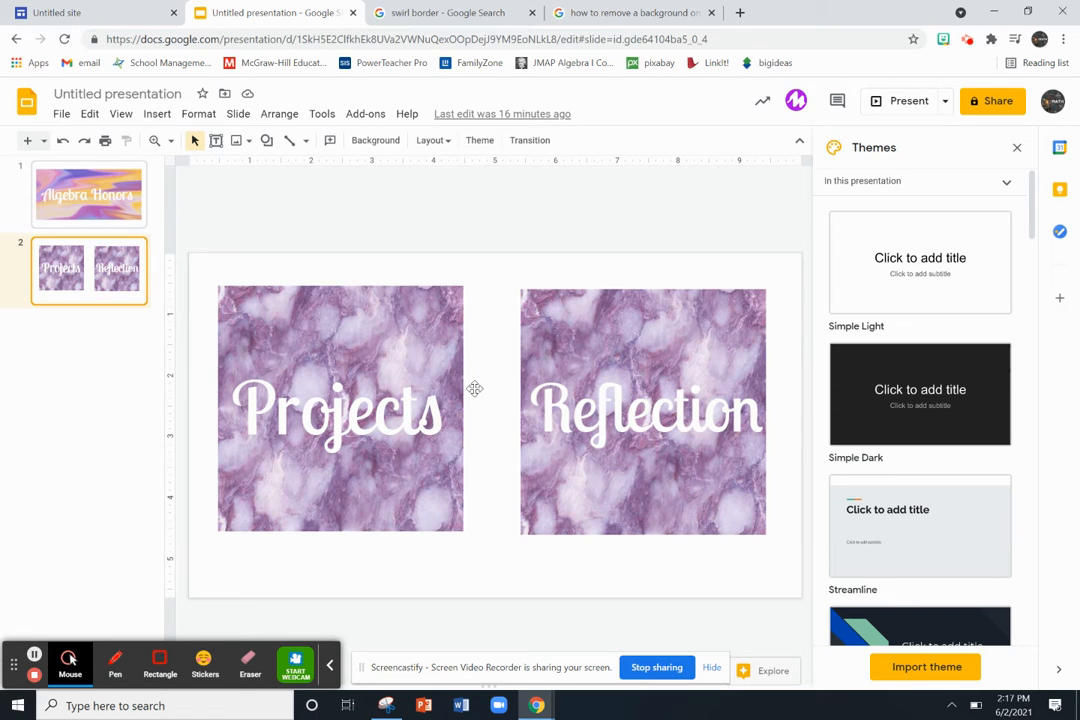
pyautogui.click(390, 707)
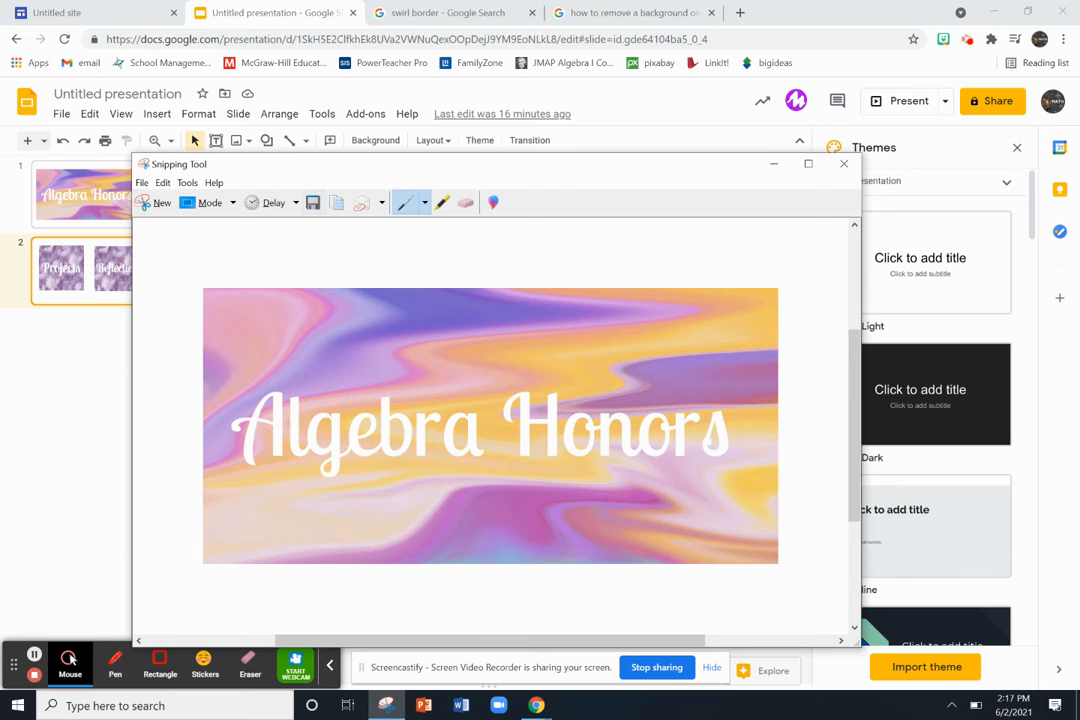
pyautogui.click(152, 202)
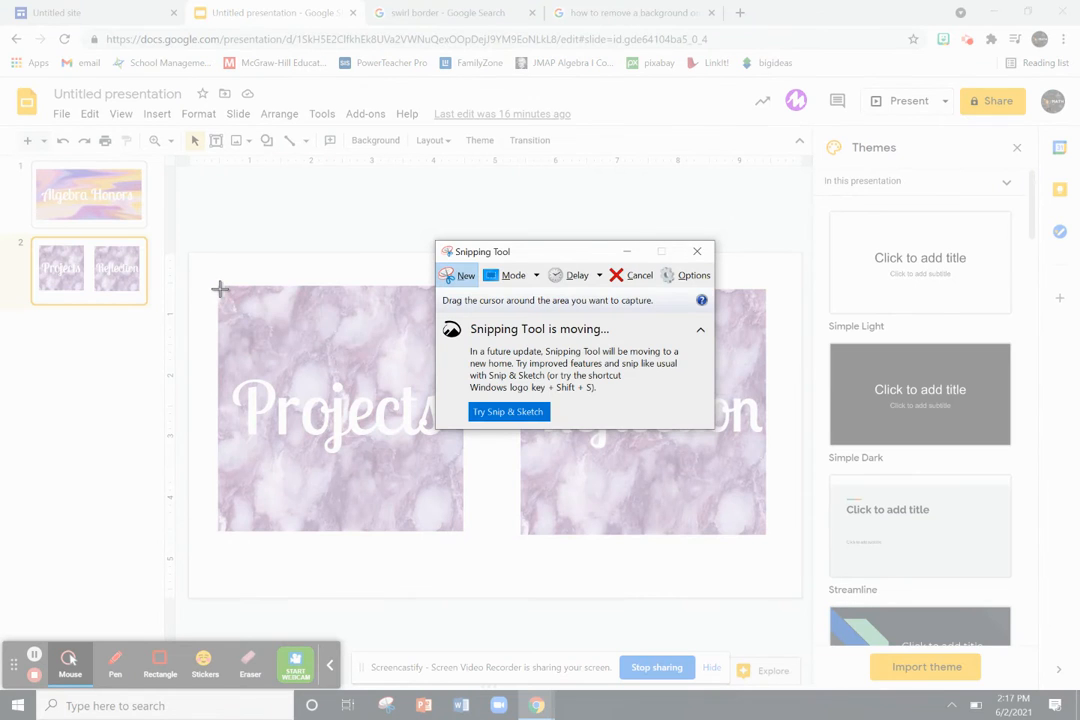
pyautogui.moveTo(219, 289); pyautogui.dragTo(459, 526)
# Step: Save the Projects snip as the PNG file Capture in Downloads, replacing the existing file, and return to Google Sites
pyautogui.click(159, 184)
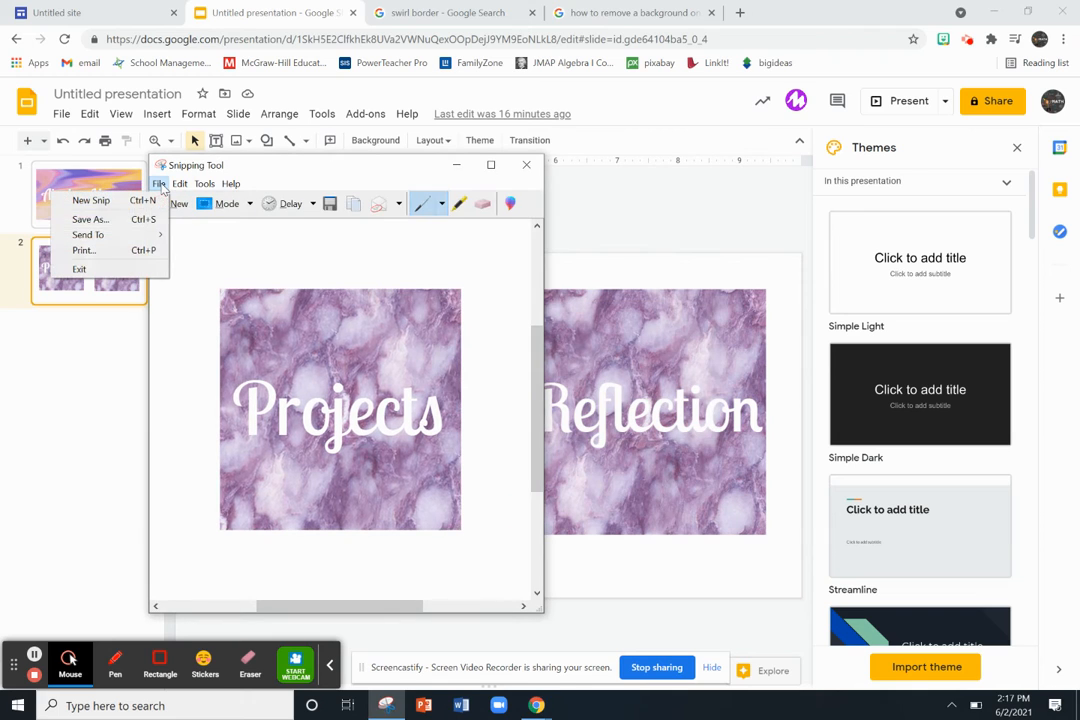
pyautogui.click(90, 219)
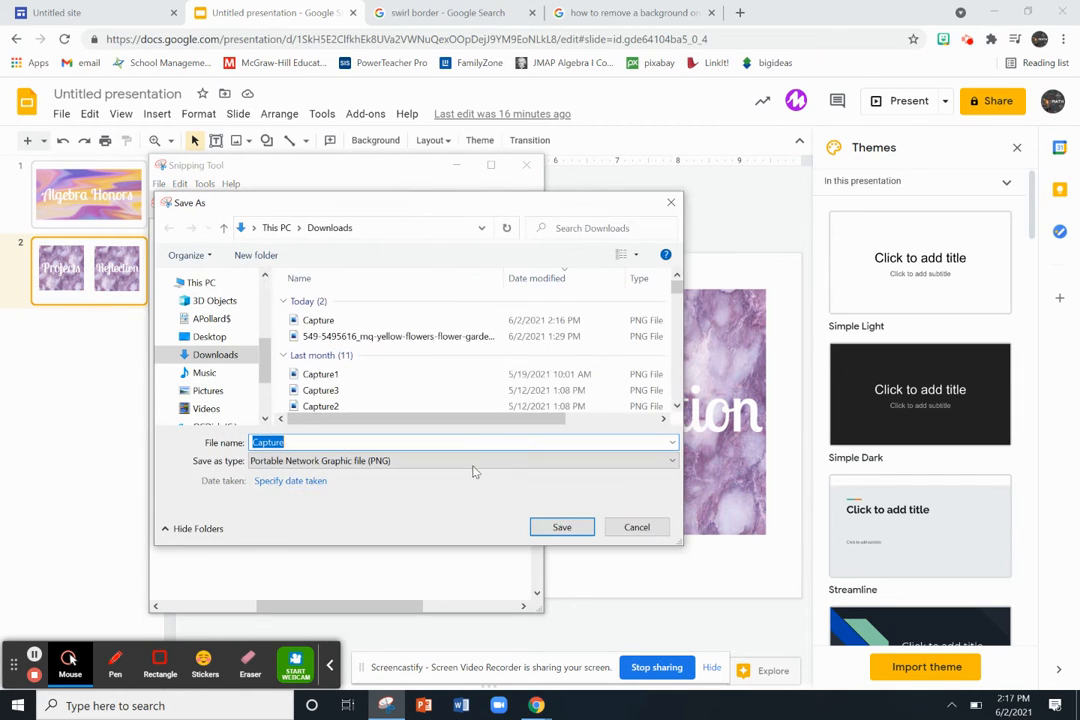
pyautogui.click(562, 528)
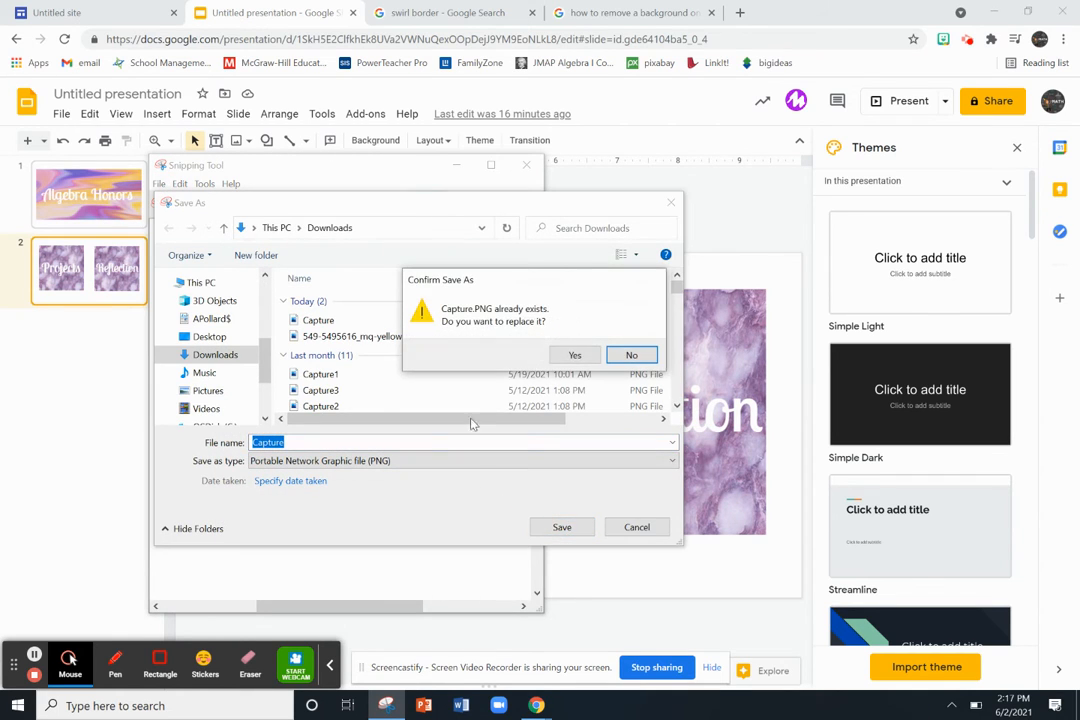
pyautogui.click(575, 356)
pyautogui.click(60, 12)
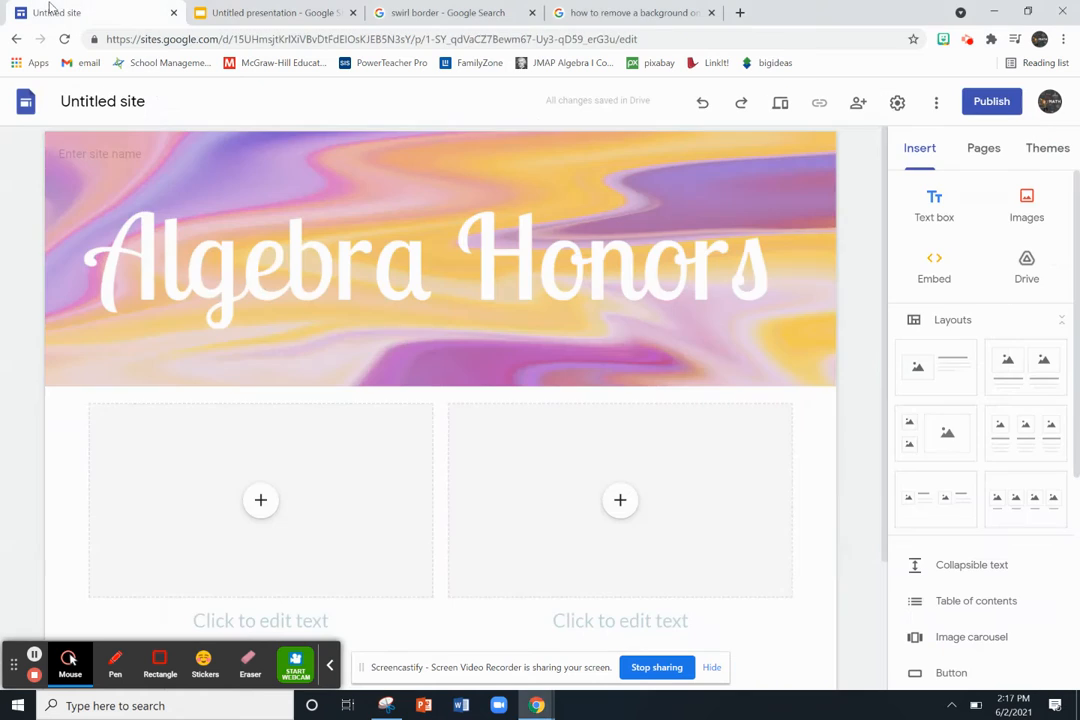
# Step: Upload the Capture PNG from Downloads into the first image placeholder below the header
pyautogui.click(261, 514)
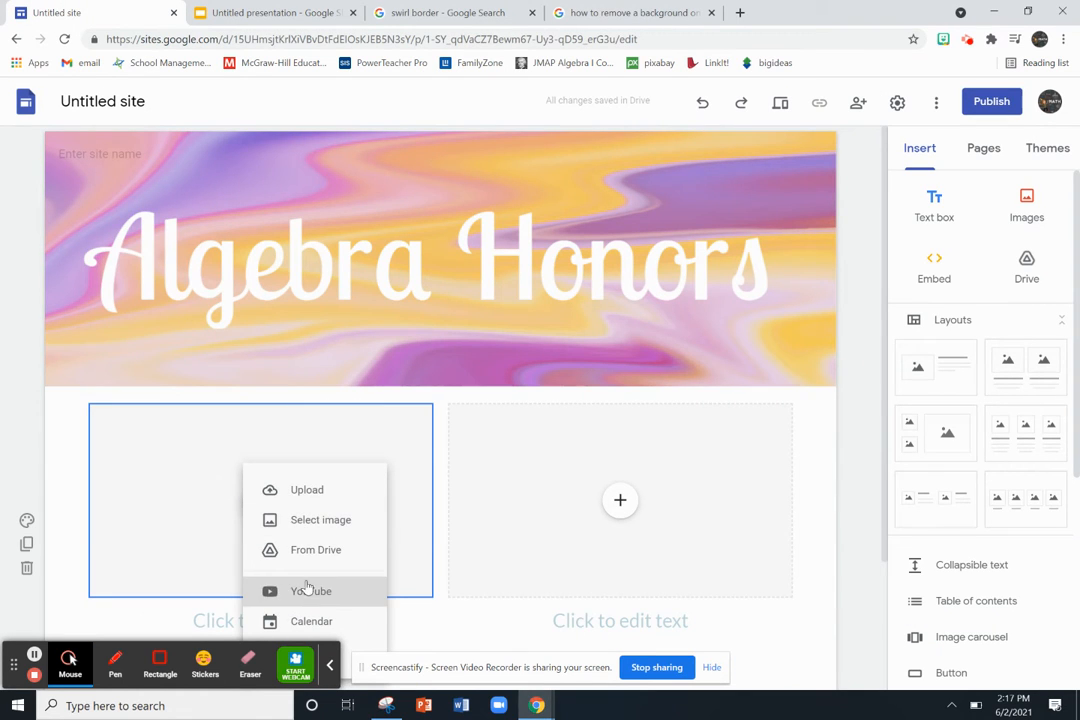
pyautogui.click(307, 490)
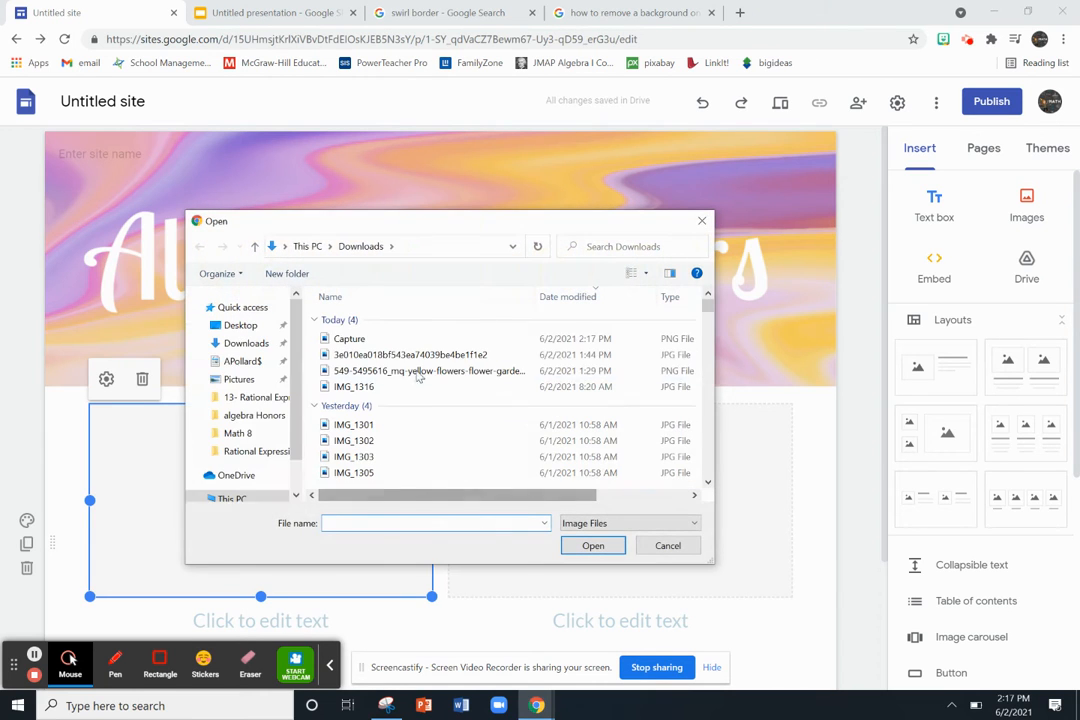
pyautogui.click(399, 340)
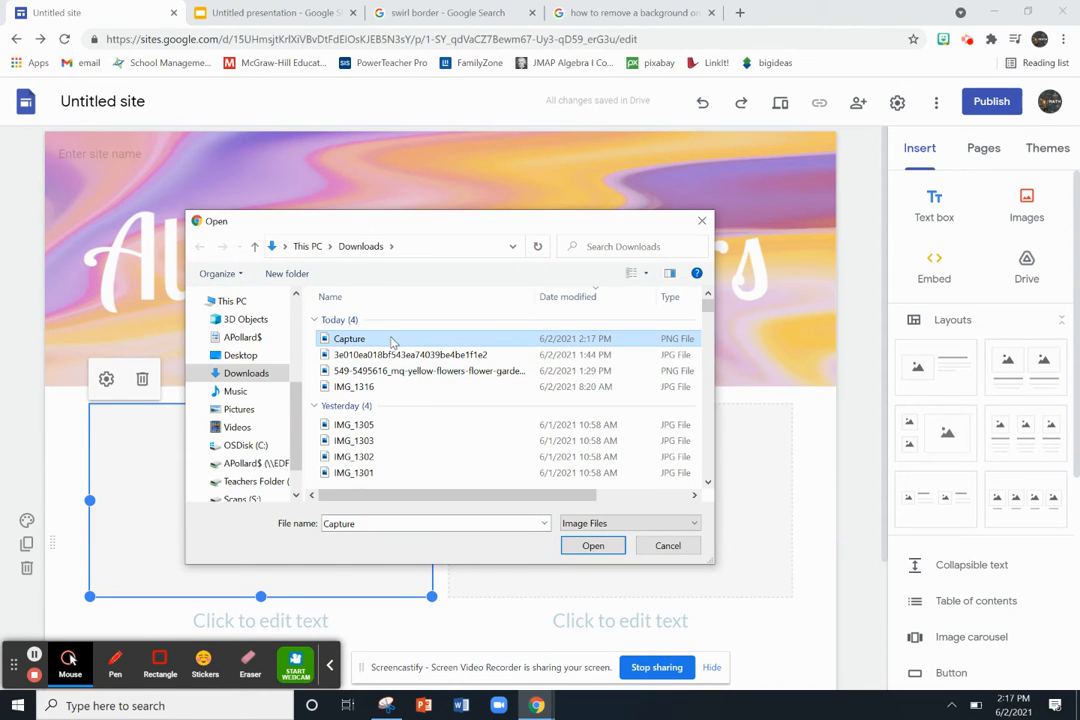
pyautogui.doubleClick(393, 340)
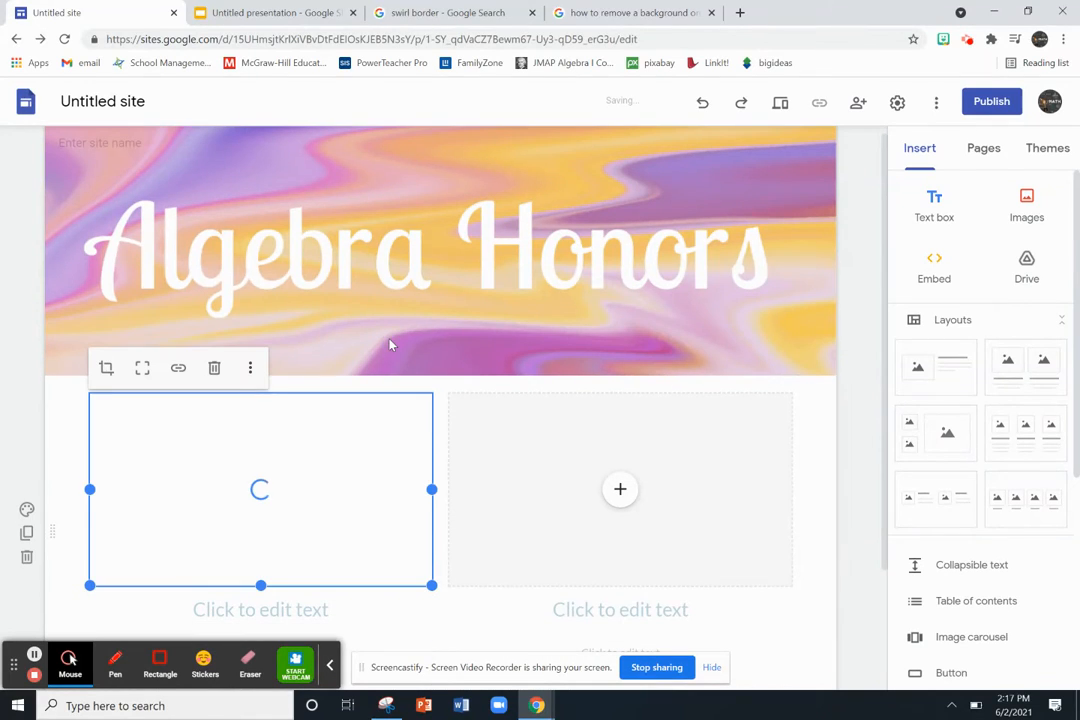
# Step: Resize the Projects image to a slightly narrower rectangle, keeping it about as tall as the neighbouring placeholder
pyautogui.scroll(-2, 393, 344)
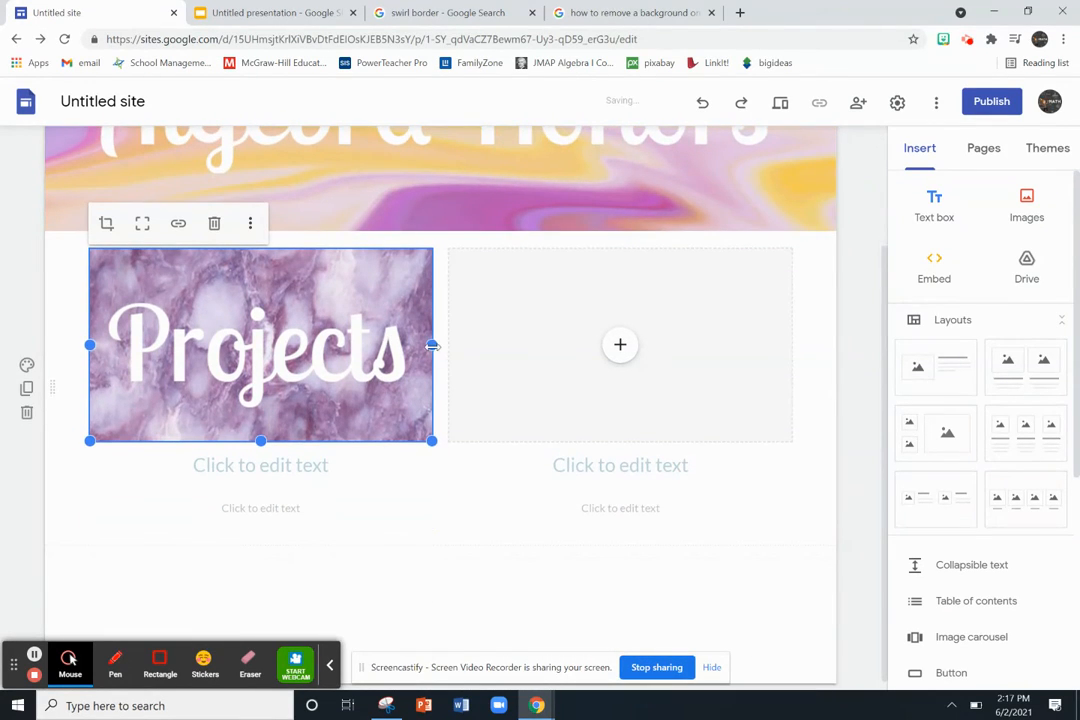
pyautogui.moveTo(261, 440); pyautogui.dragTo(258, 500)
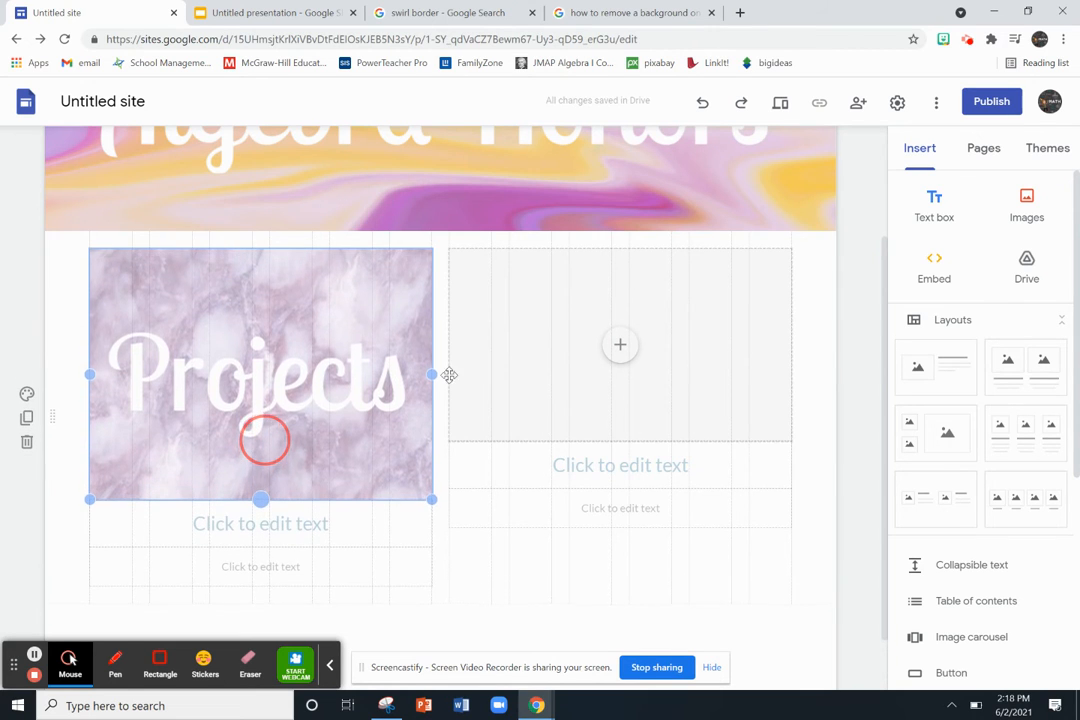
pyautogui.moveTo(436, 377); pyautogui.dragTo(340, 390)
pyautogui.moveTo(312, 499); pyautogui.dragTo(341, 435)
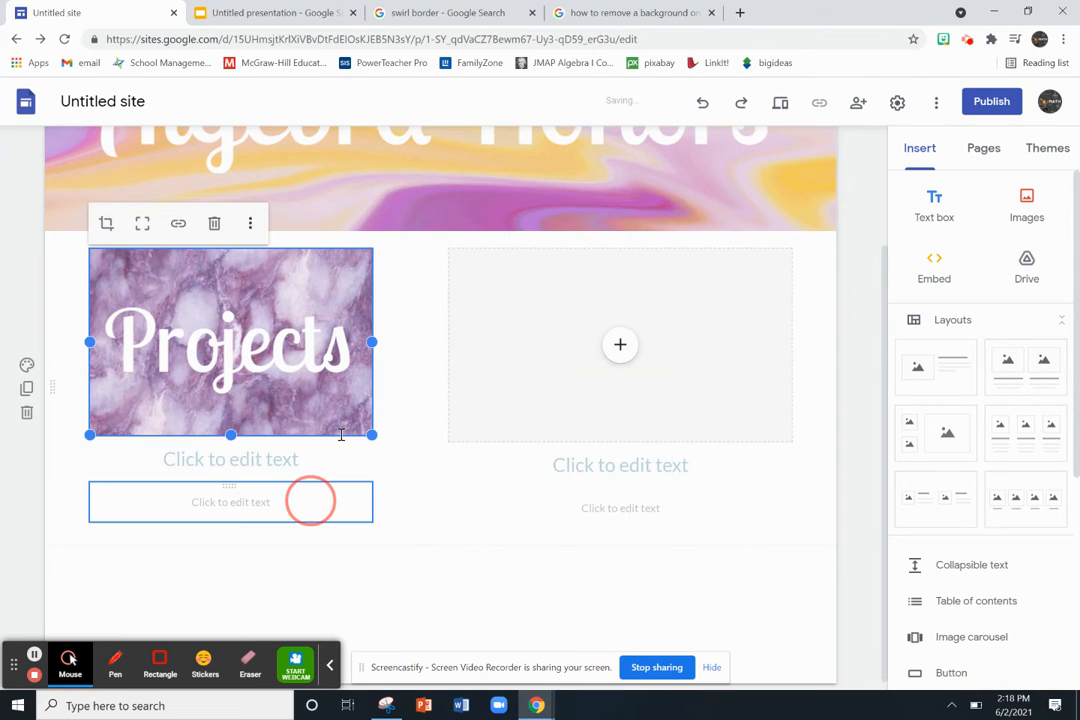
pyautogui.scroll(2, 340, 446)
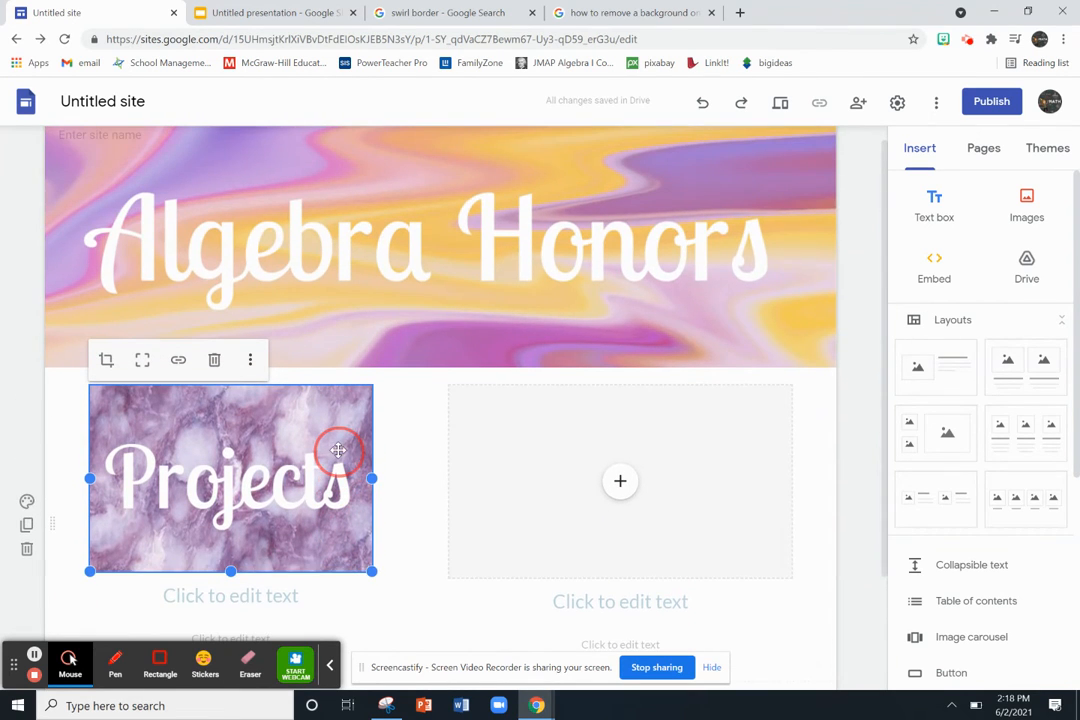
pyautogui.scroll(-2, 340, 450)
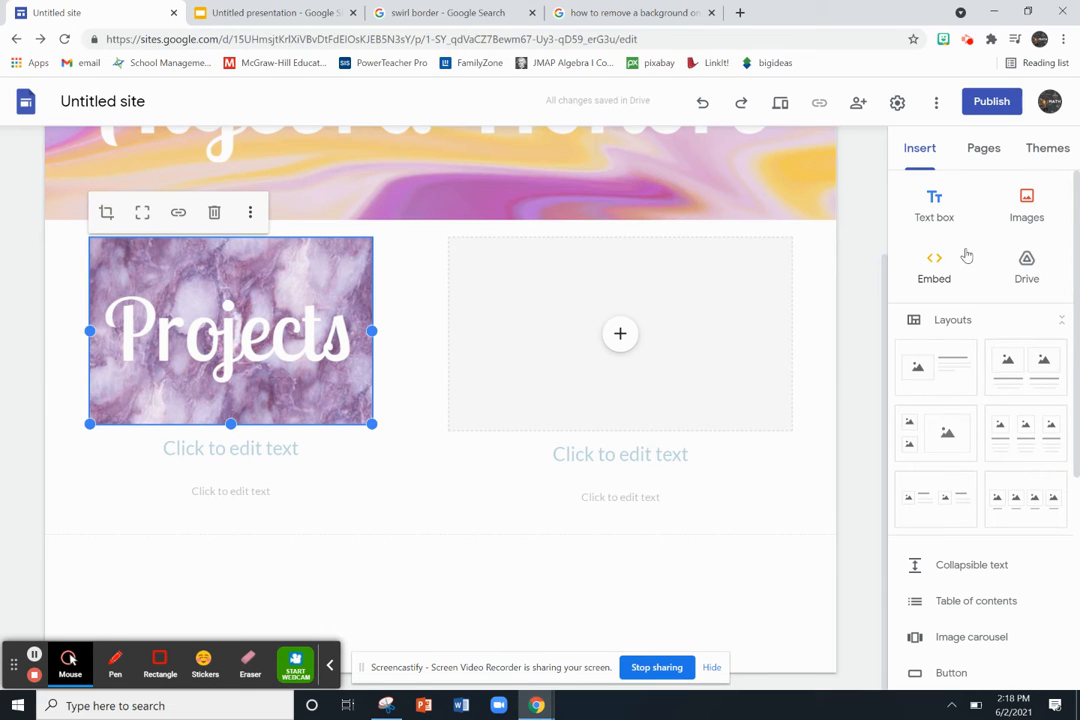
# Step: Add a subpage named Projects under the Home page
pyautogui.click(976, 157)
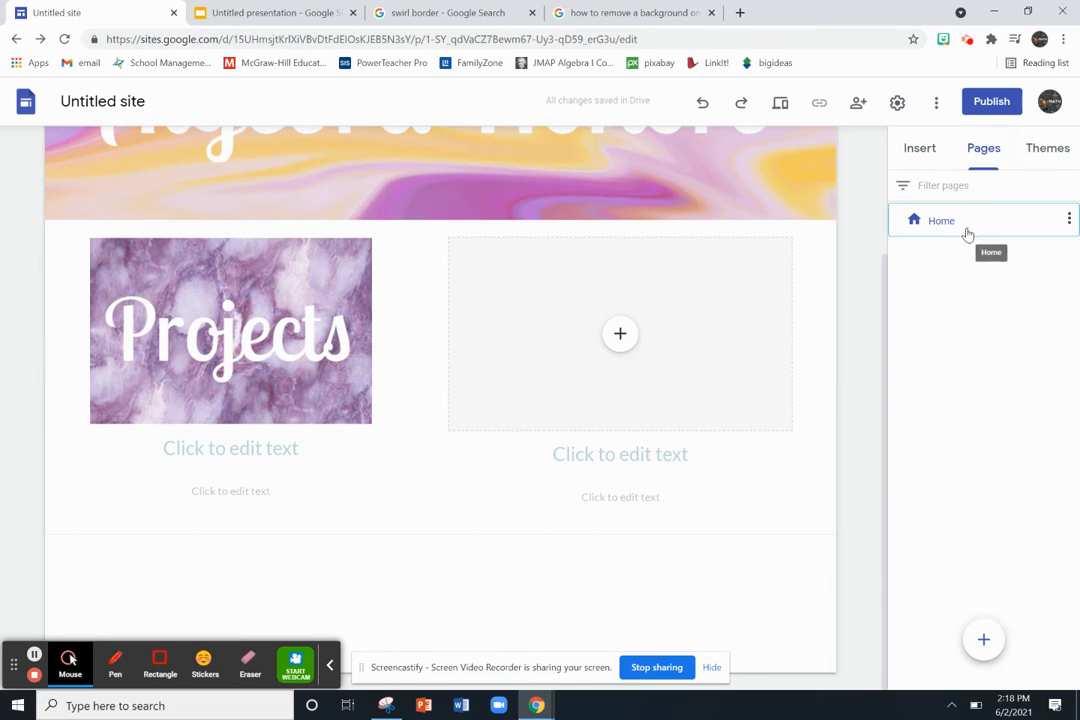
pyautogui.click(1069, 220)
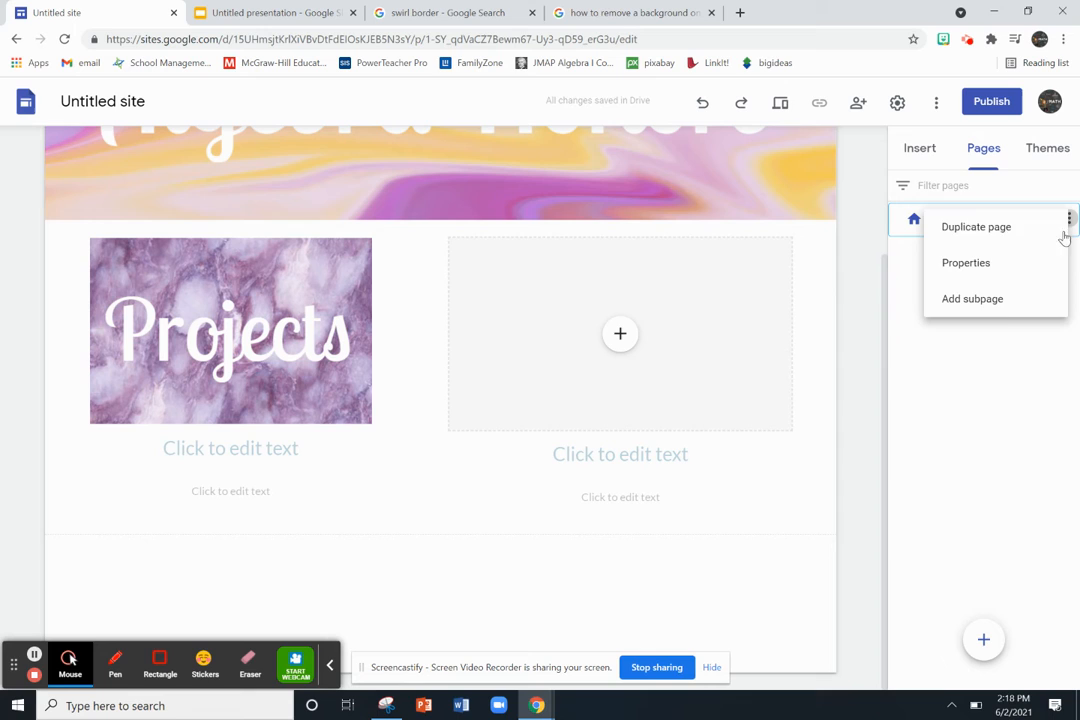
pyautogui.click(998, 303)
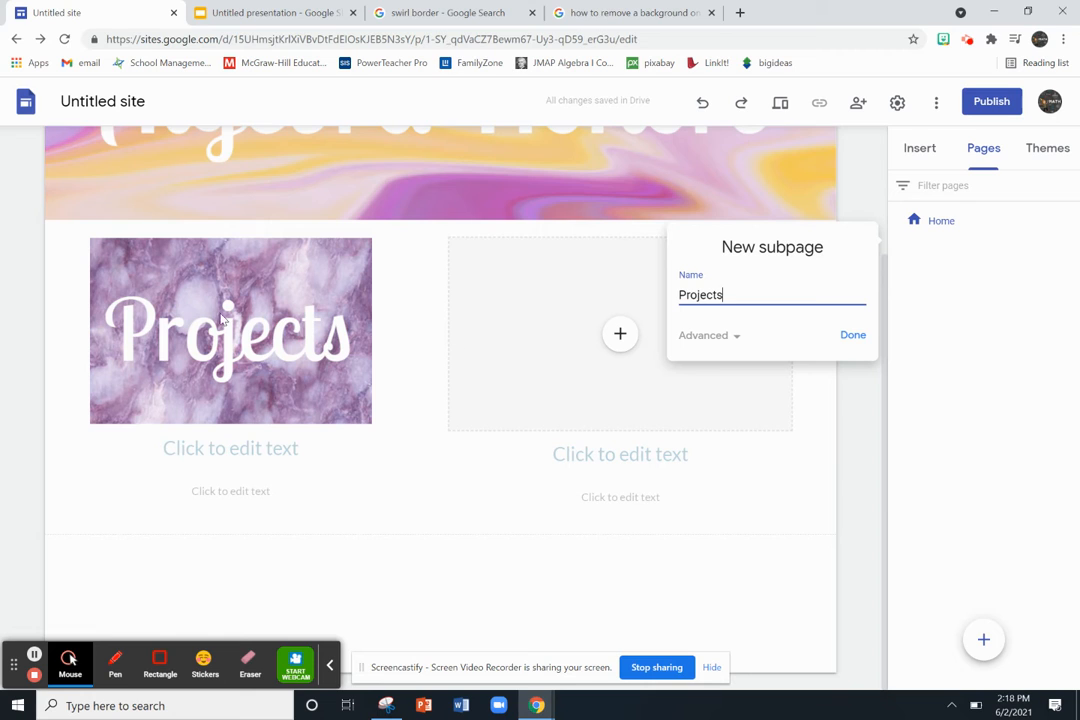
pyautogui.click(851, 337)
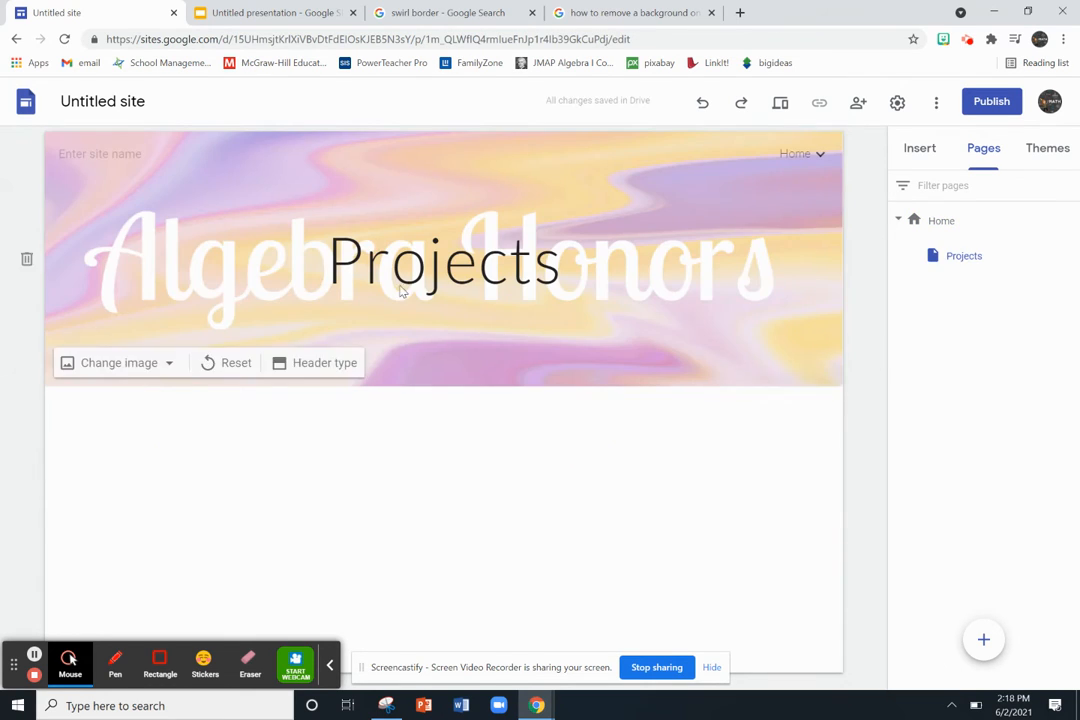
pyautogui.click(918, 148)
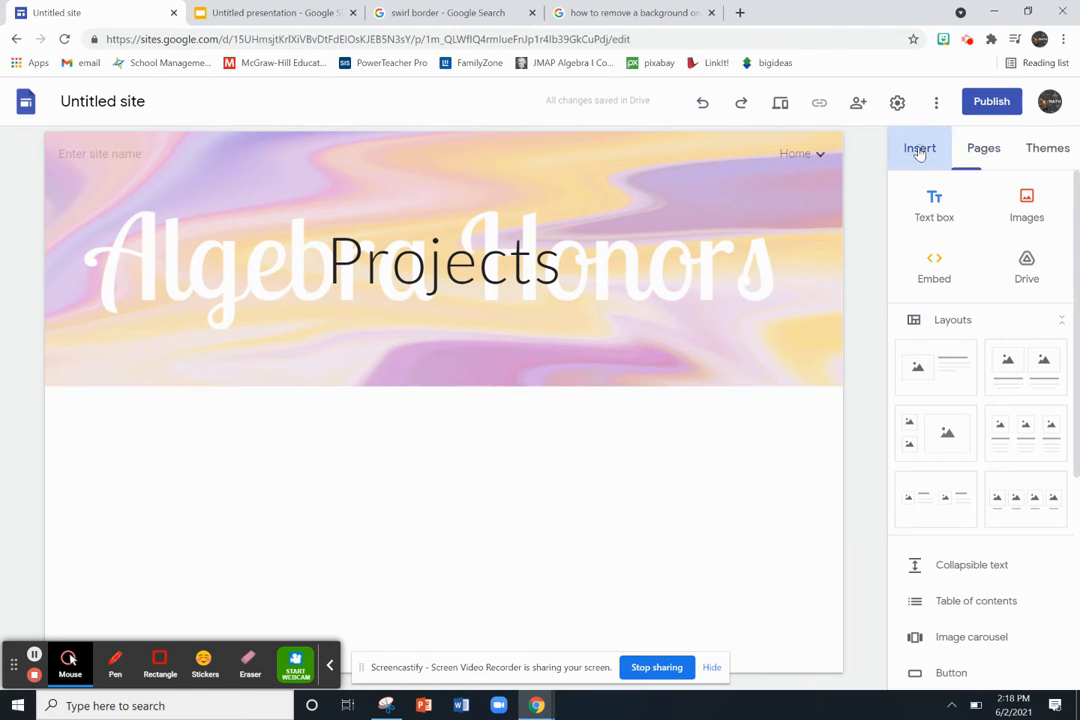
pyautogui.click(980, 150)
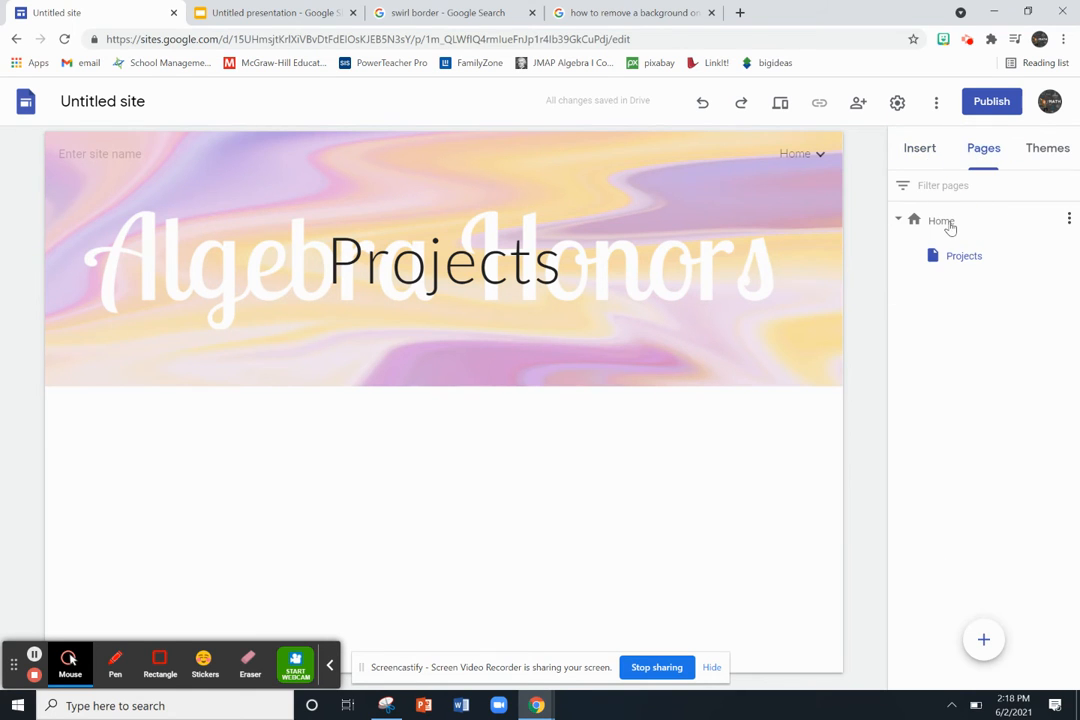
# Step: Return to the Home page and link the Projects image to the site's Projects page
pyautogui.click(945, 226)
pyautogui.scroll(-2, 250, 542)
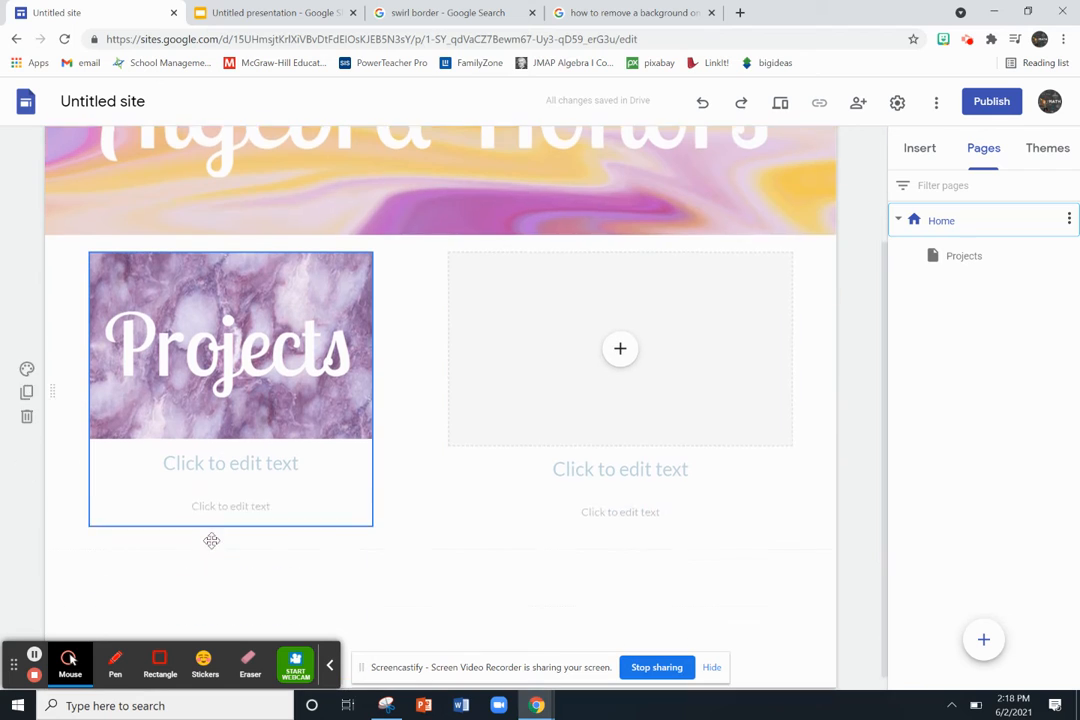
pyautogui.click(245, 341)
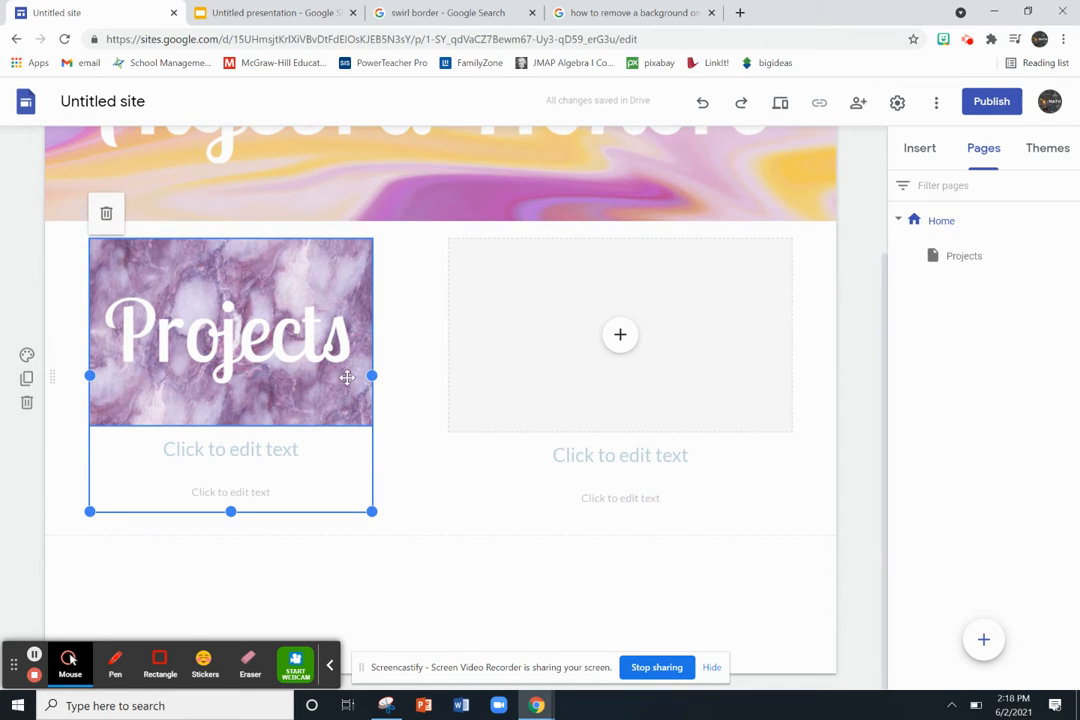
pyautogui.click(398, 398)
pyautogui.click(316, 432)
pyautogui.click(228, 418)
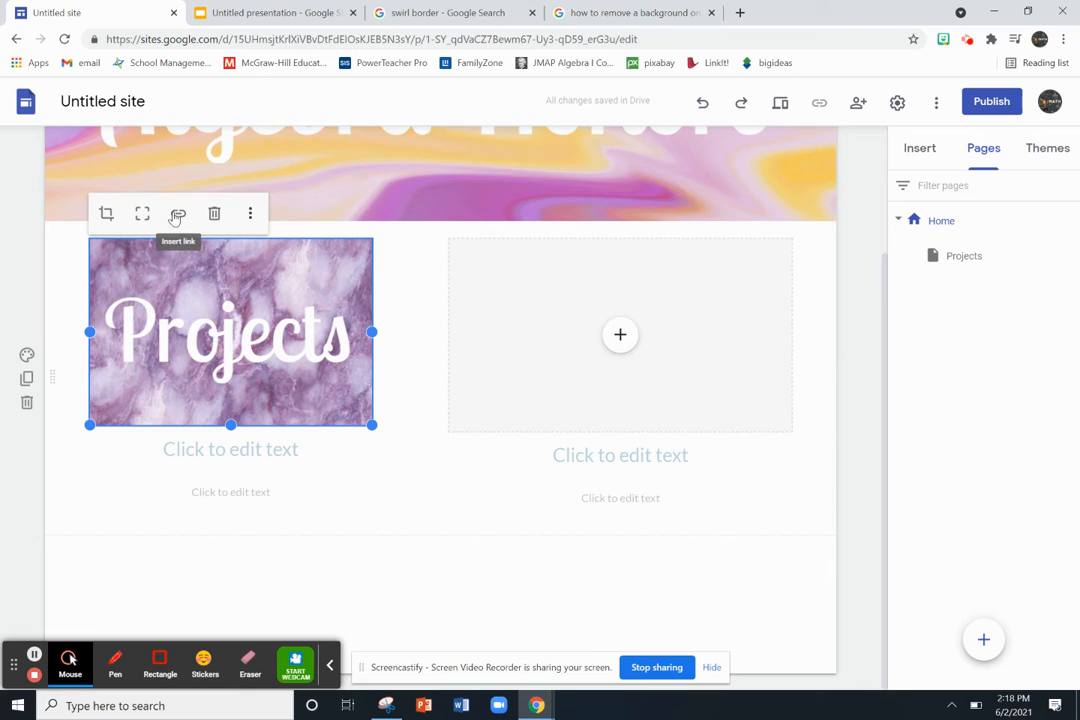
pyautogui.click(177, 217)
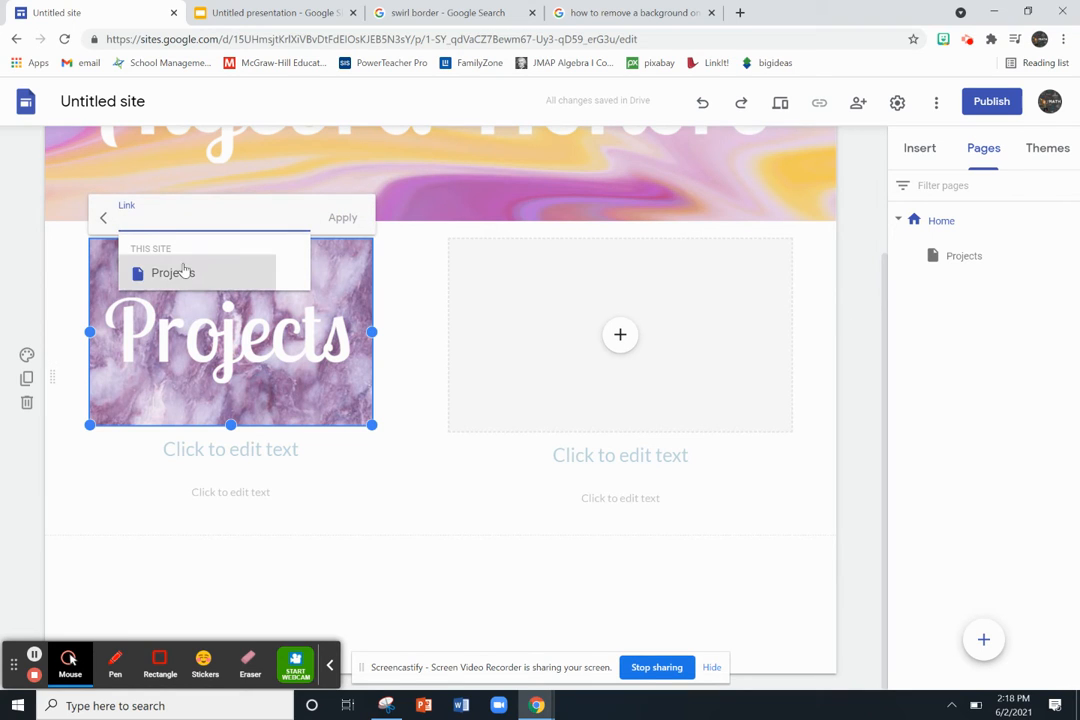
pyautogui.click(183, 273)
pyautogui.click(341, 218)
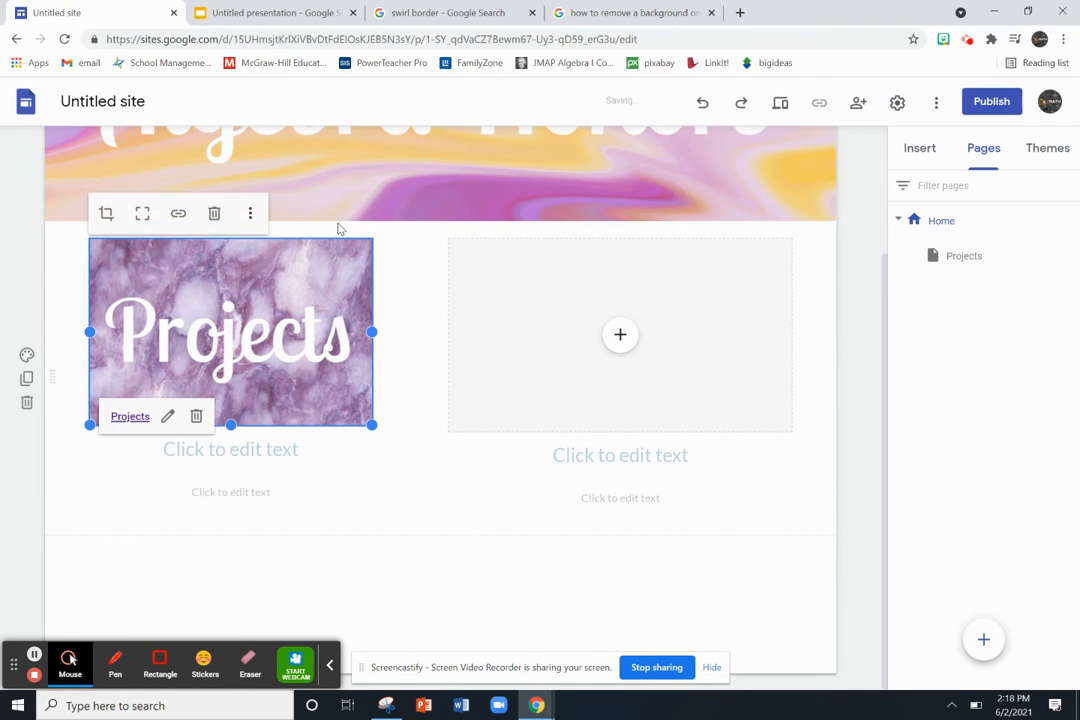
# Step: Delete the heading and the text placeholder beneath the Projects image
pyautogui.click(265, 452)
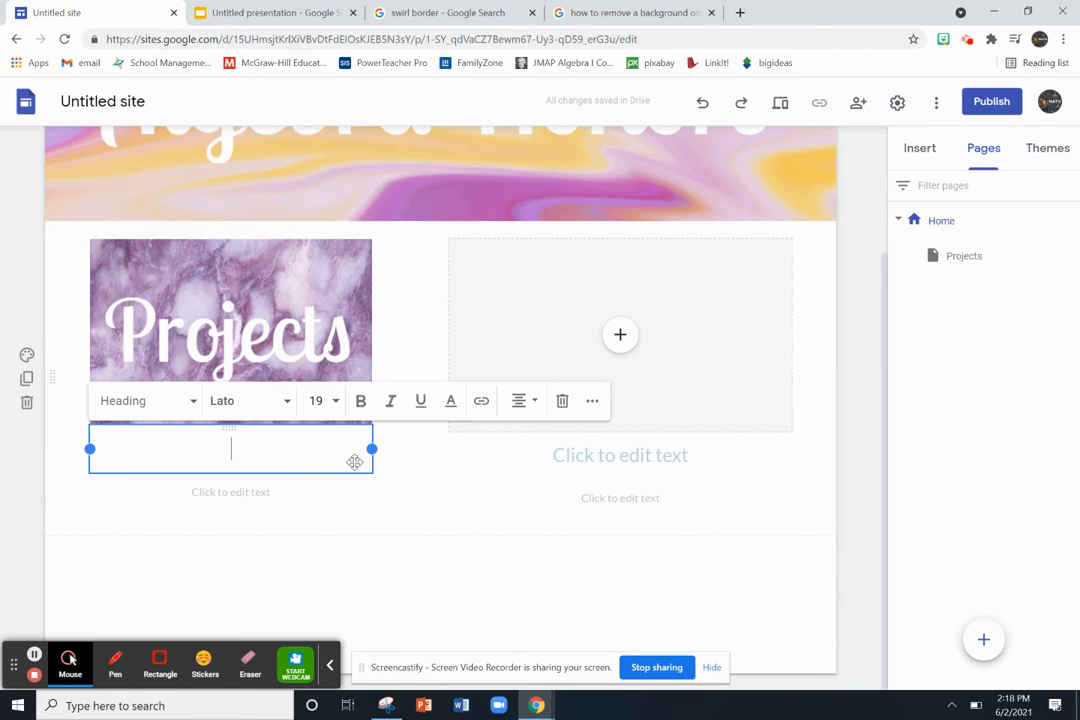
pyautogui.click(562, 400)
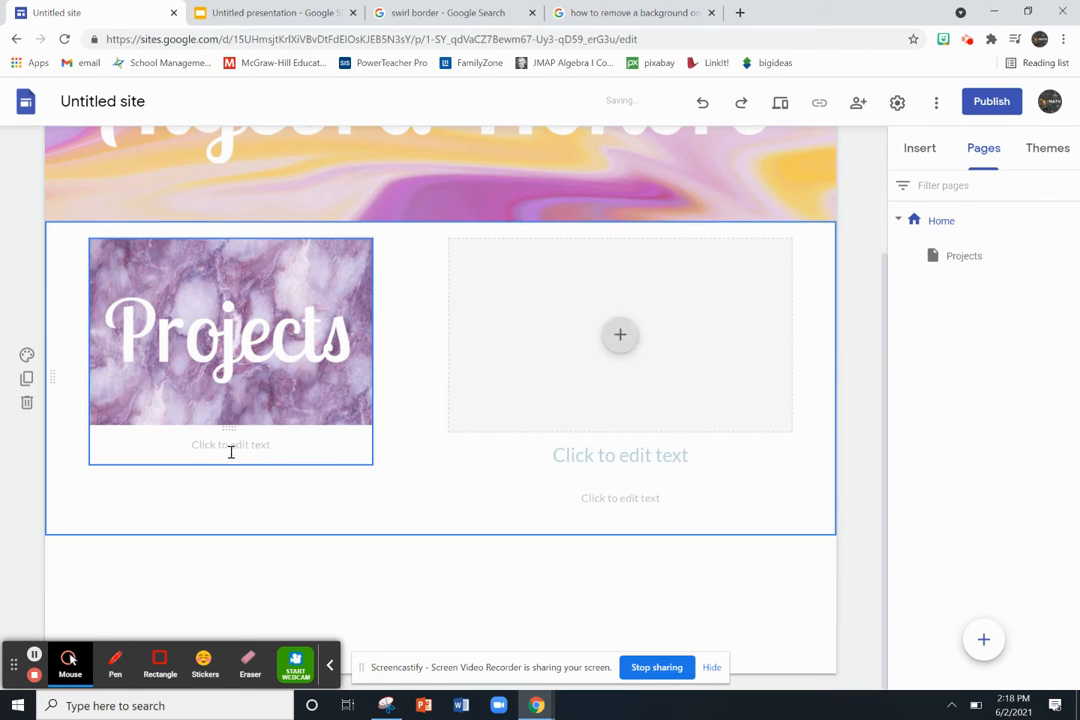
pyautogui.click(226, 450)
pyautogui.click(620, 401)
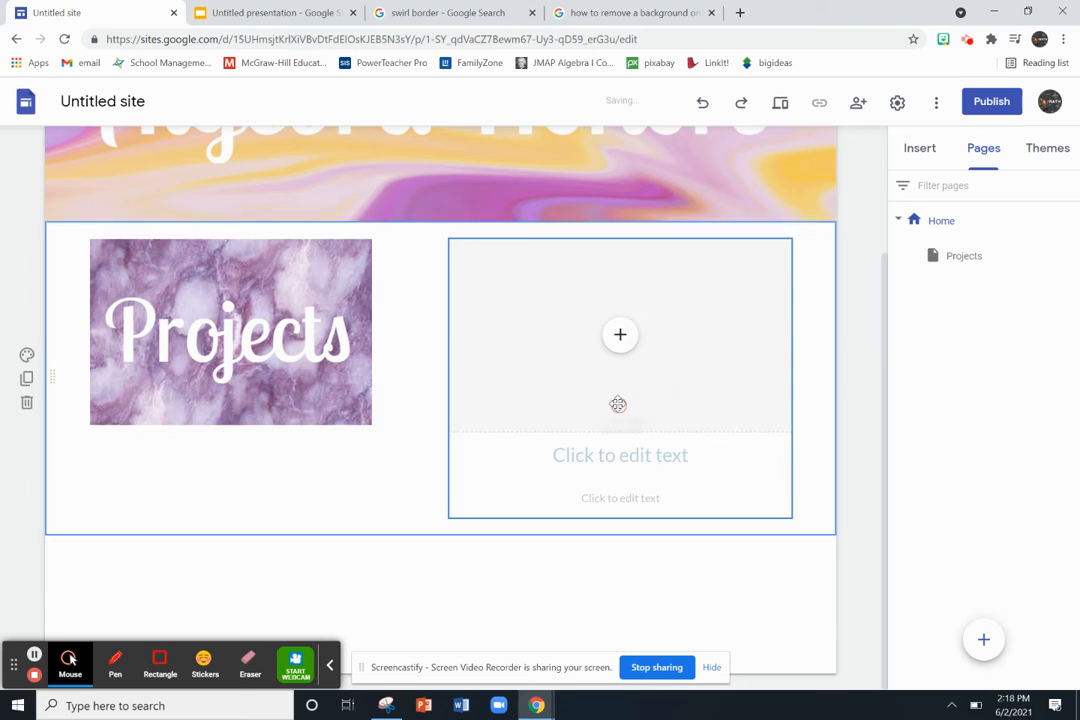
# Step: Follow the Projects image's link to open the Projects subpage and select its header title
pyautogui.click(217, 375)
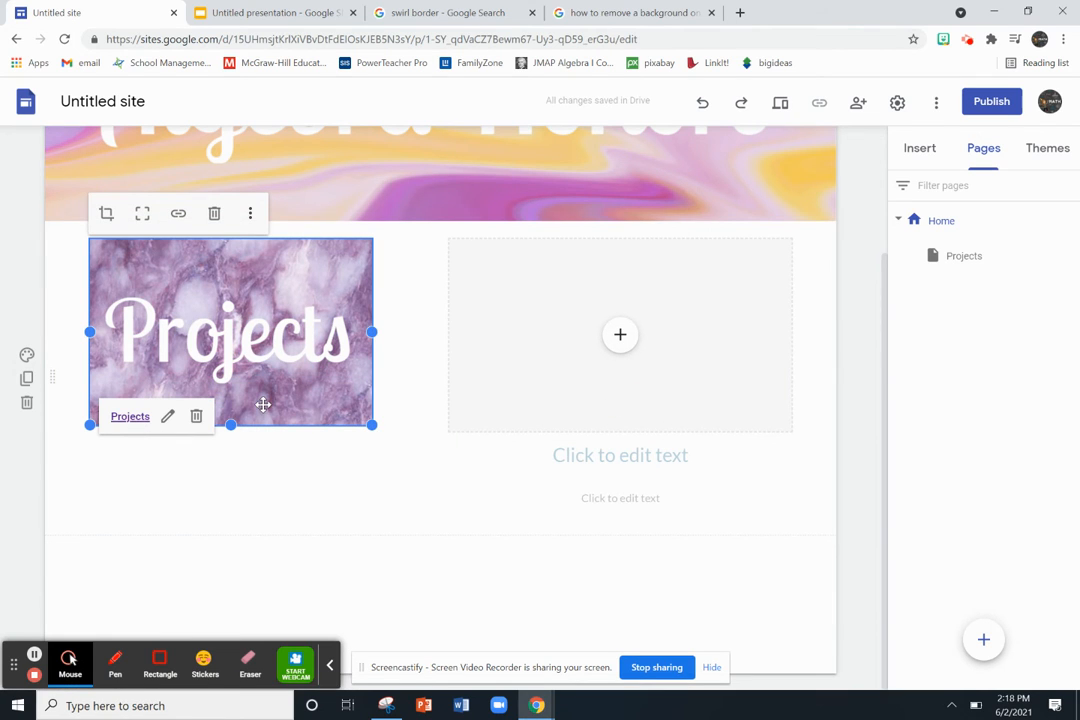
pyautogui.scroll(3, 260, 403)
pyautogui.scroll(-3, 253, 441)
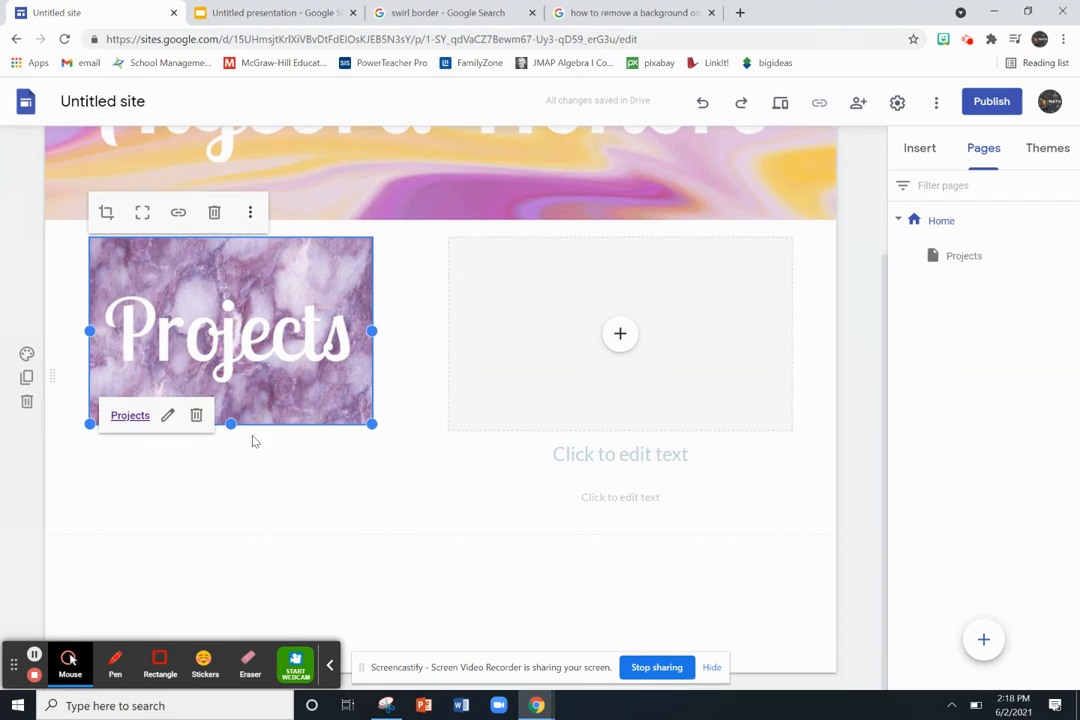
pyautogui.click(143, 420)
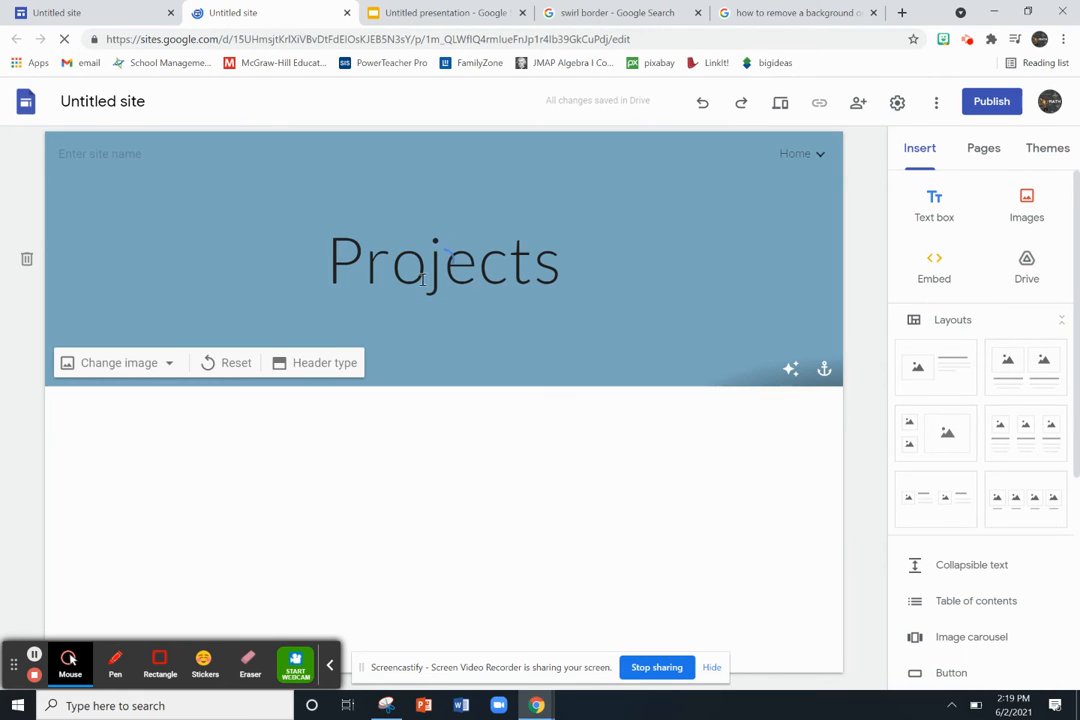
pyautogui.click(420, 265)
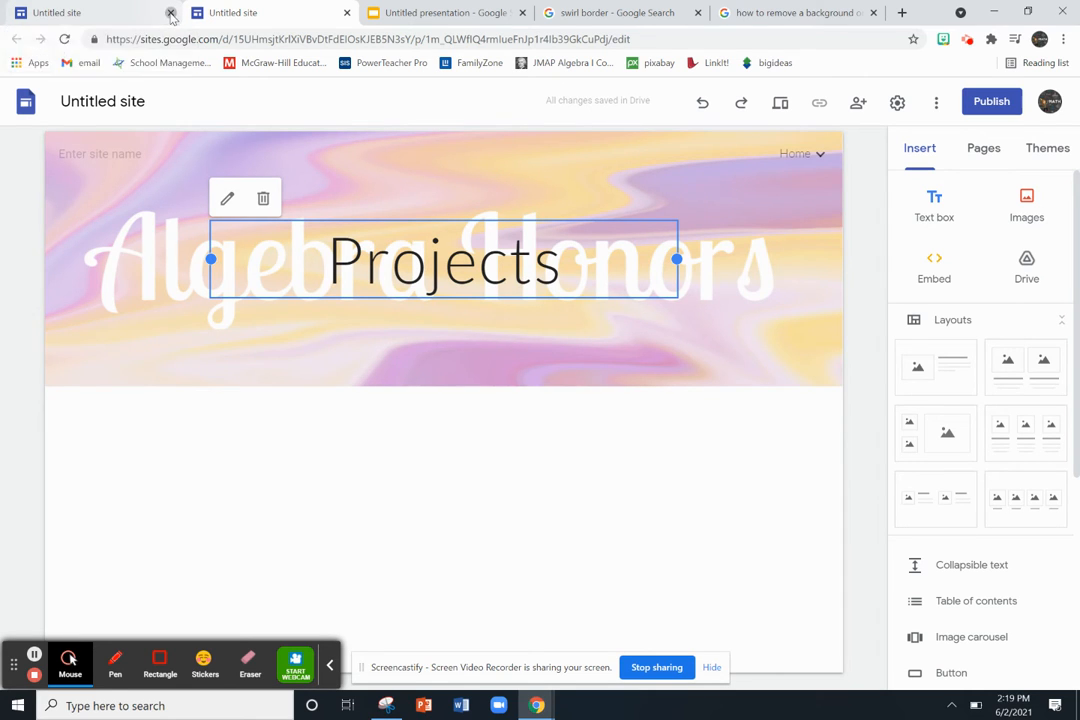
# Step: Switch to the presentation, replace the first slide's title with Projects and shift its text box toward the banner's middle
pyautogui.click(440, 12)
pyautogui.click(84, 210)
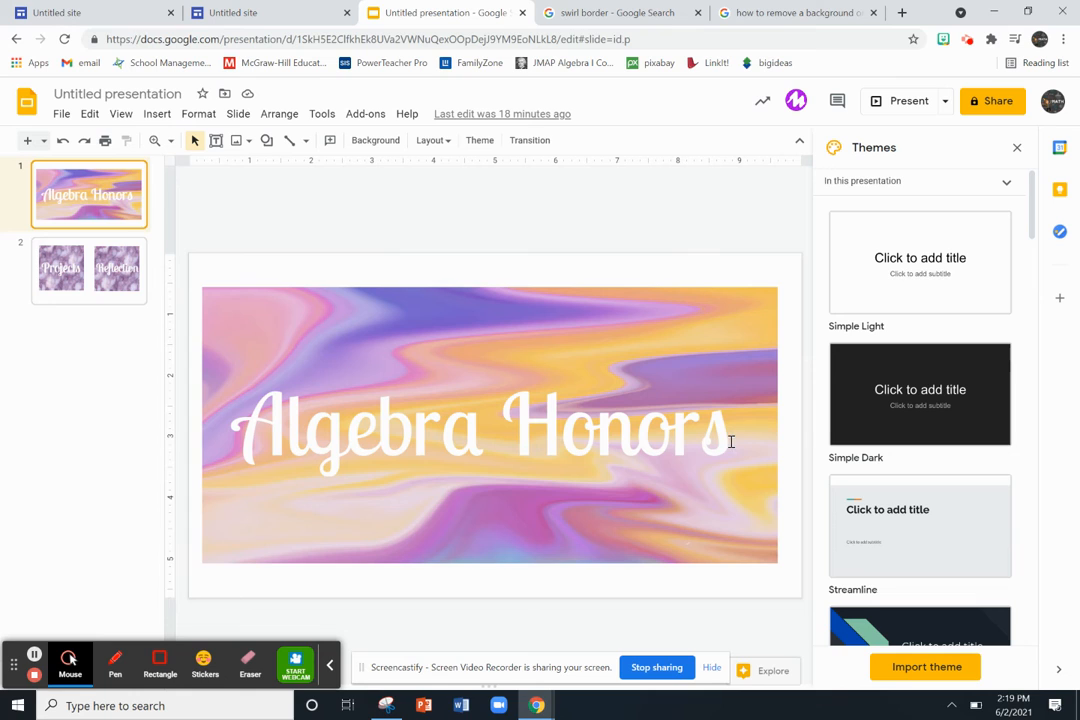
pyautogui.tripleClick(388, 456)
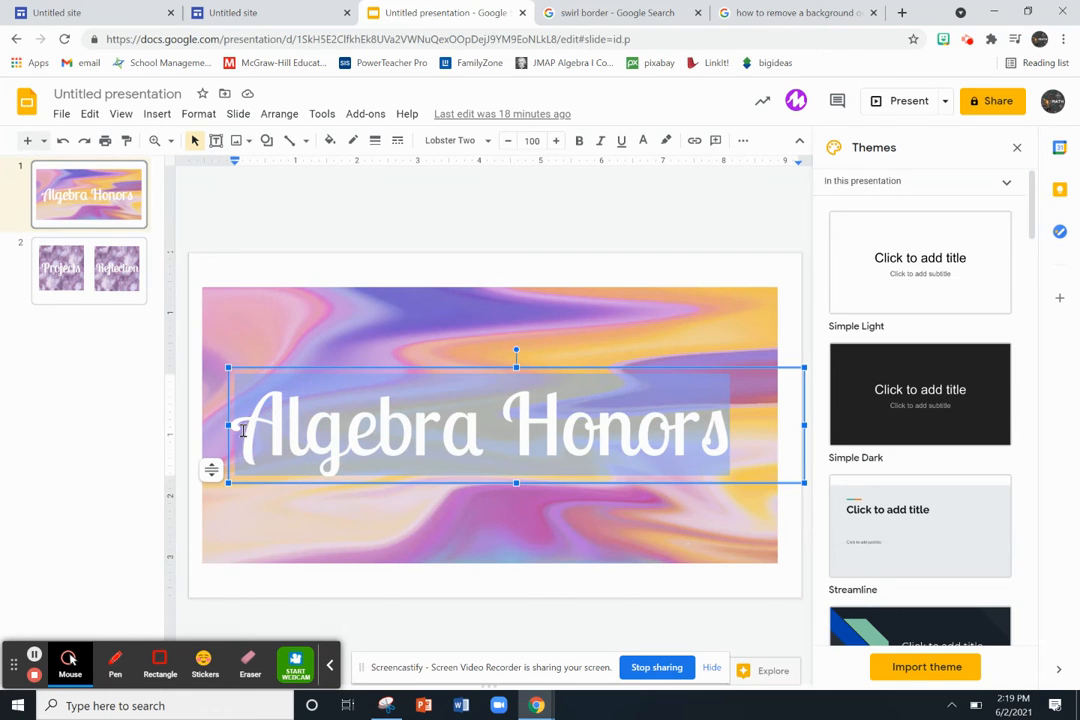
pyautogui.write('Projects')
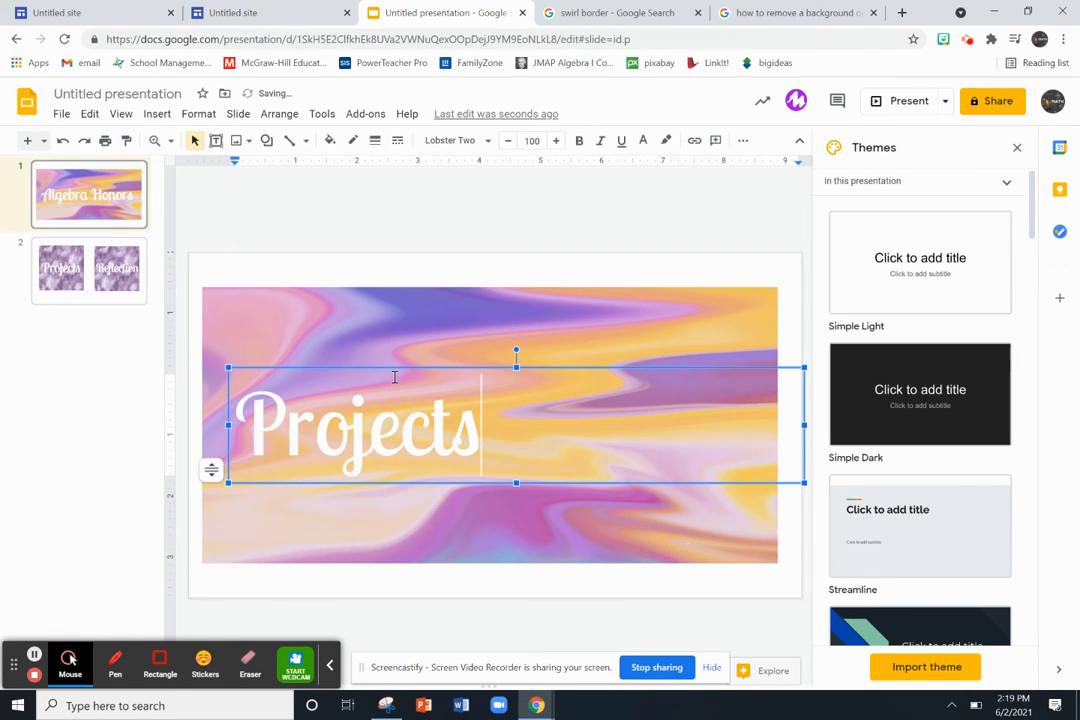
pyautogui.moveTo(394, 368); pyautogui.dragTo(485, 361)
# Step: Return to the Projects subpage, insert the layout with one image beside text, and enter Catapult Project as its title
pyautogui.click(265, 10)
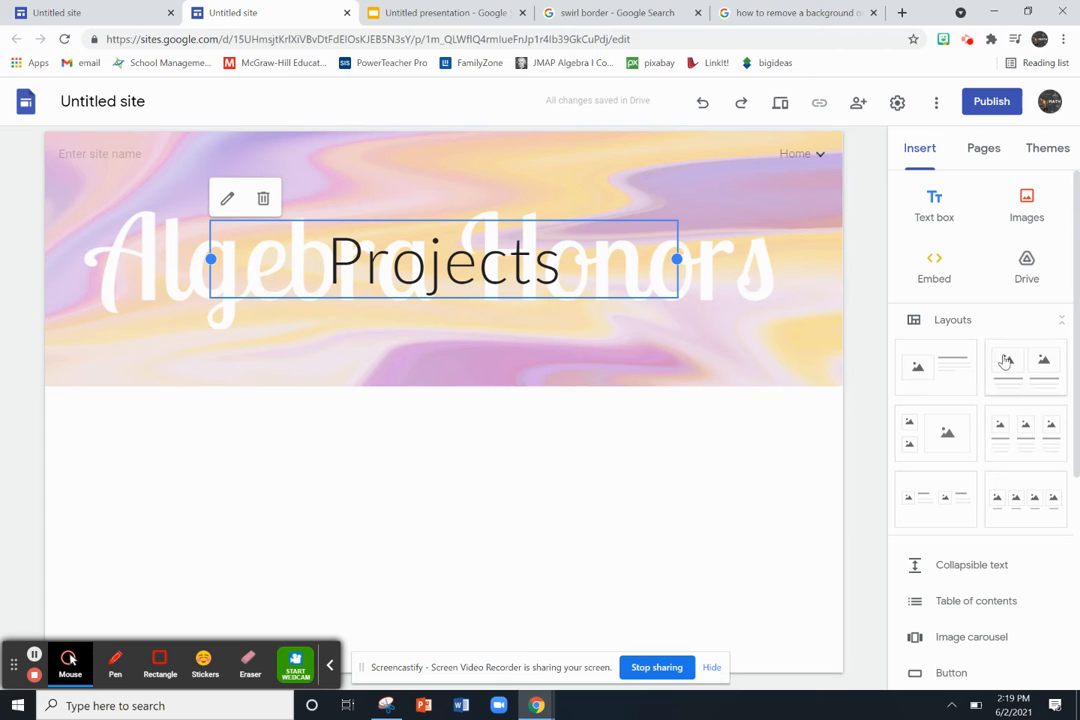
pyautogui.click(930, 370)
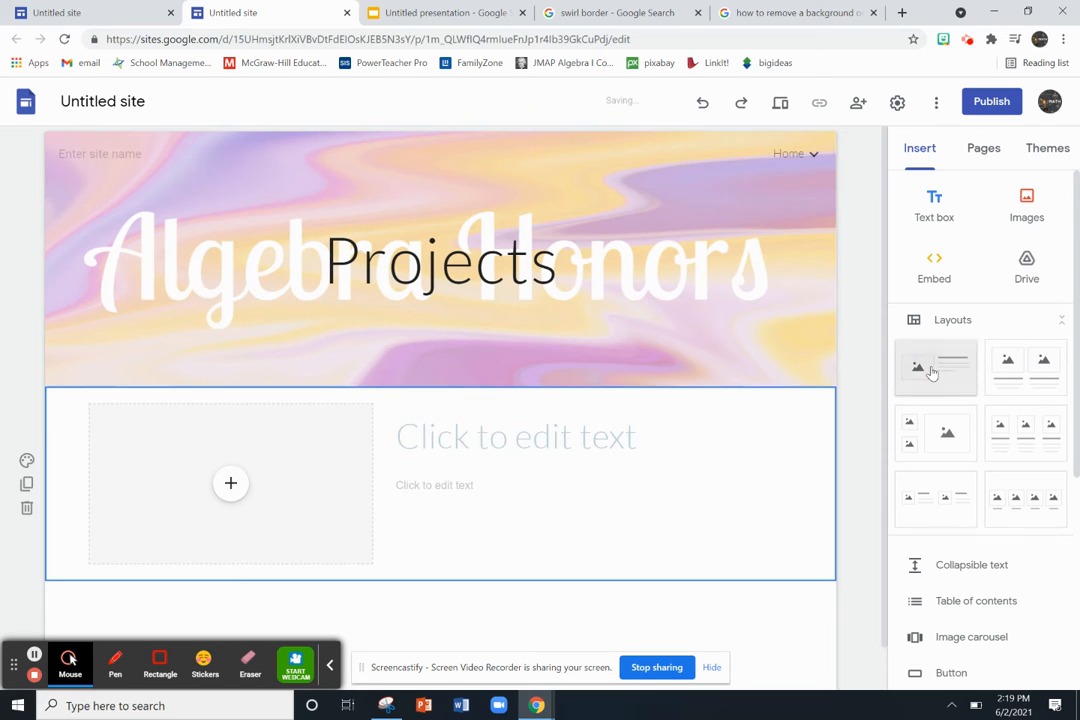
pyautogui.click(480, 397)
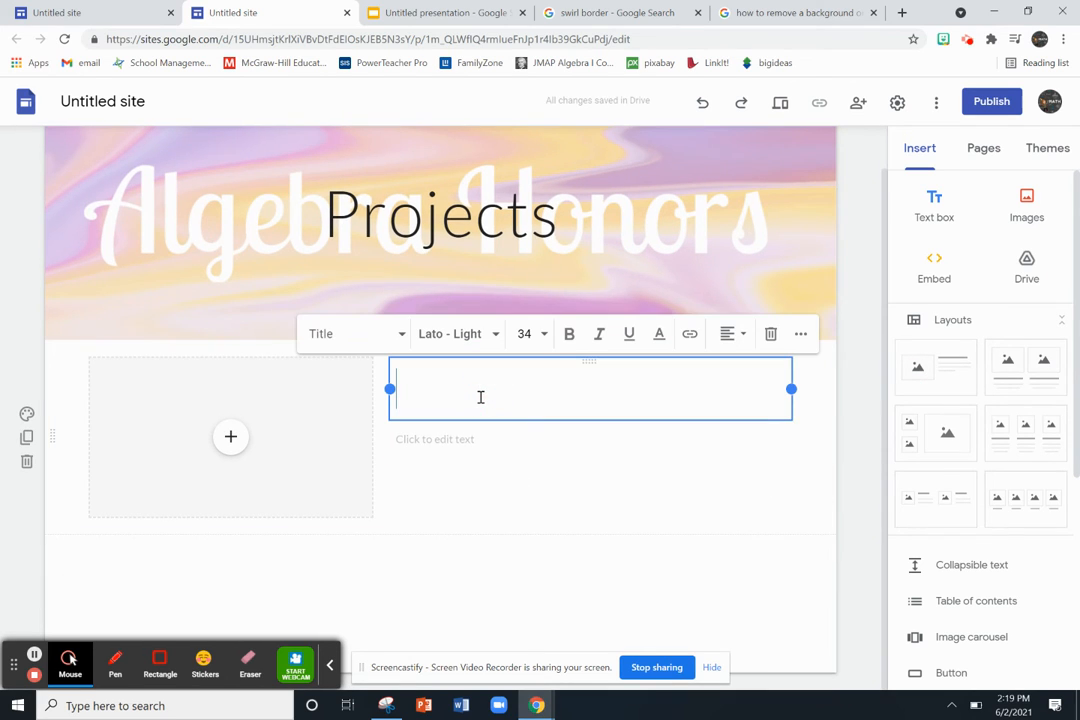
pyautogui.write('Catapult ')
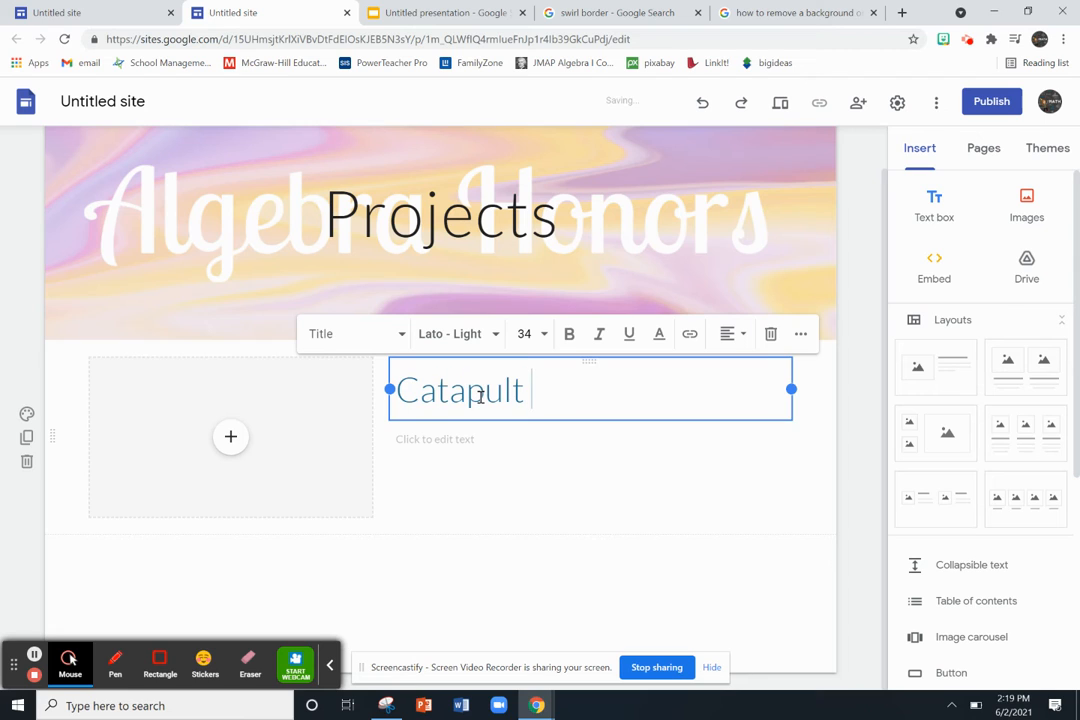
pyautogui.write('Project')
pyautogui.click(476, 439)
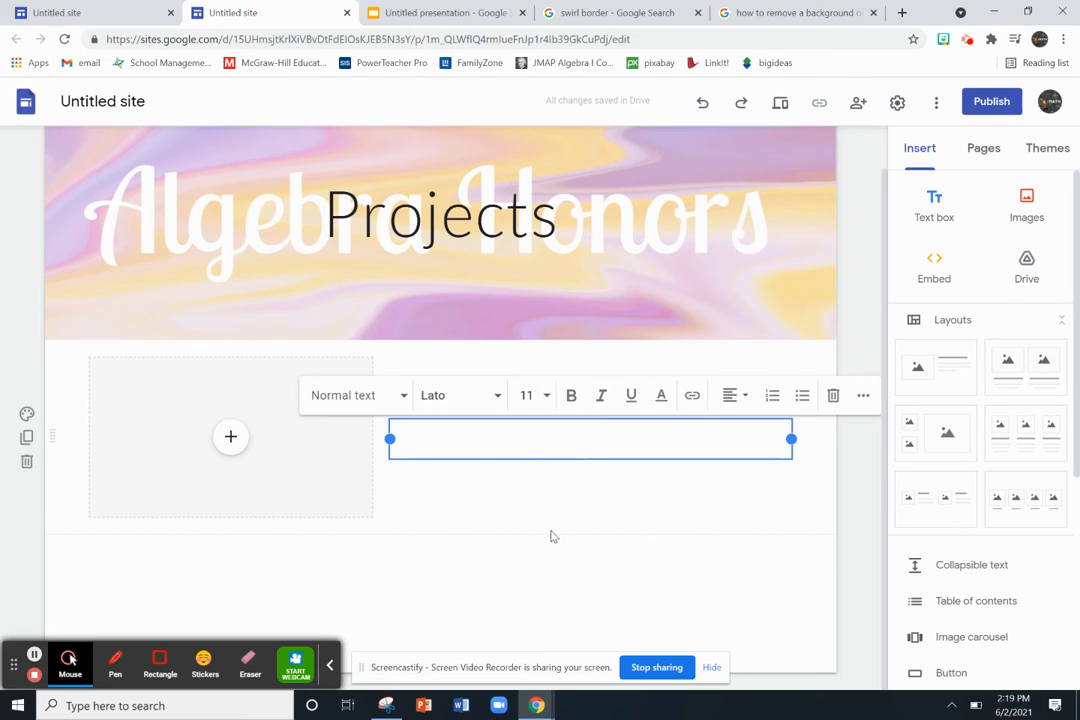
# Step: Fill the empty image placeholder beside the Catapult Project title with the Catapult Project Data spreadsheet from Google Drive
pyautogui.click(230, 436)
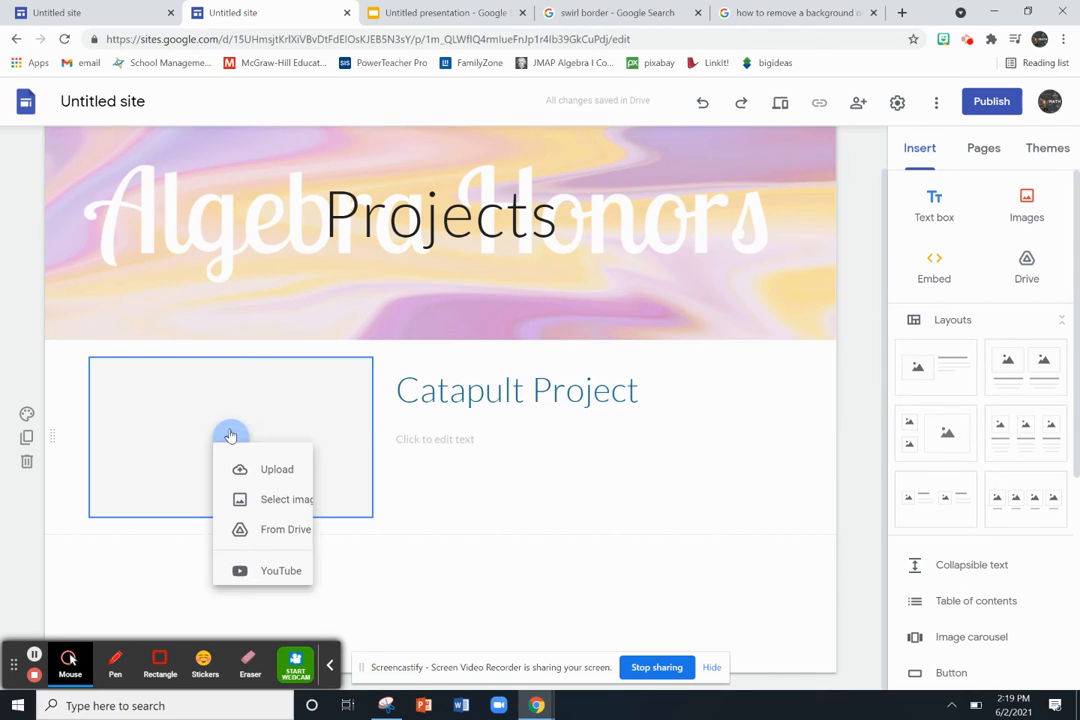
pyautogui.click(268, 546)
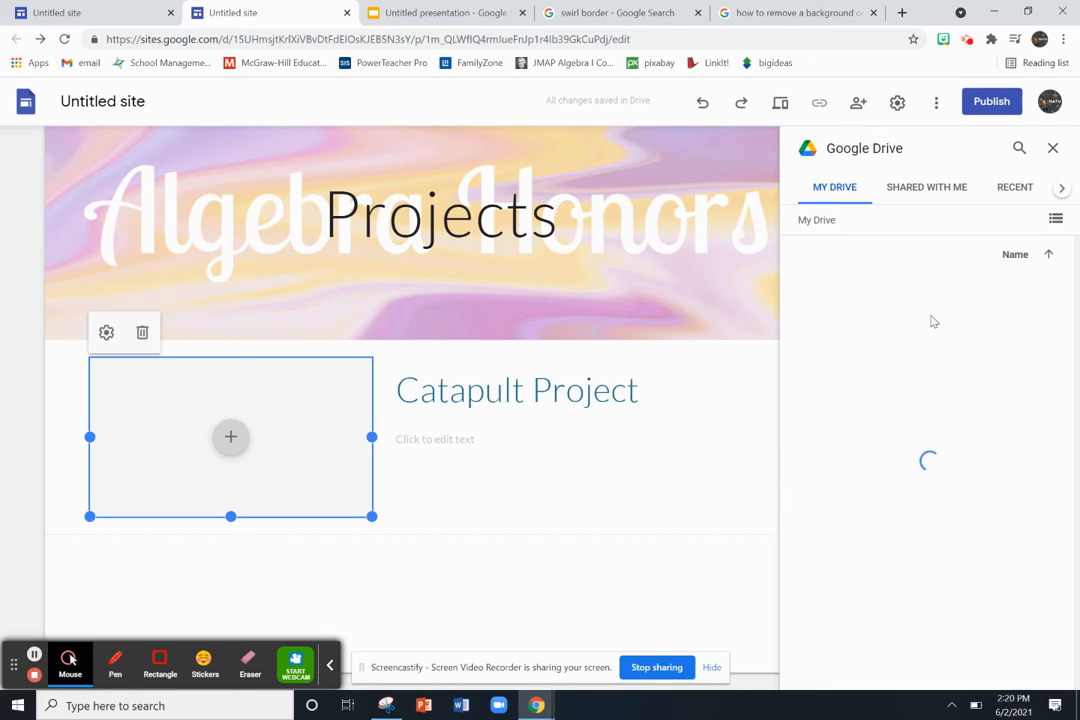
pyautogui.scroll(-6, 910, 420)
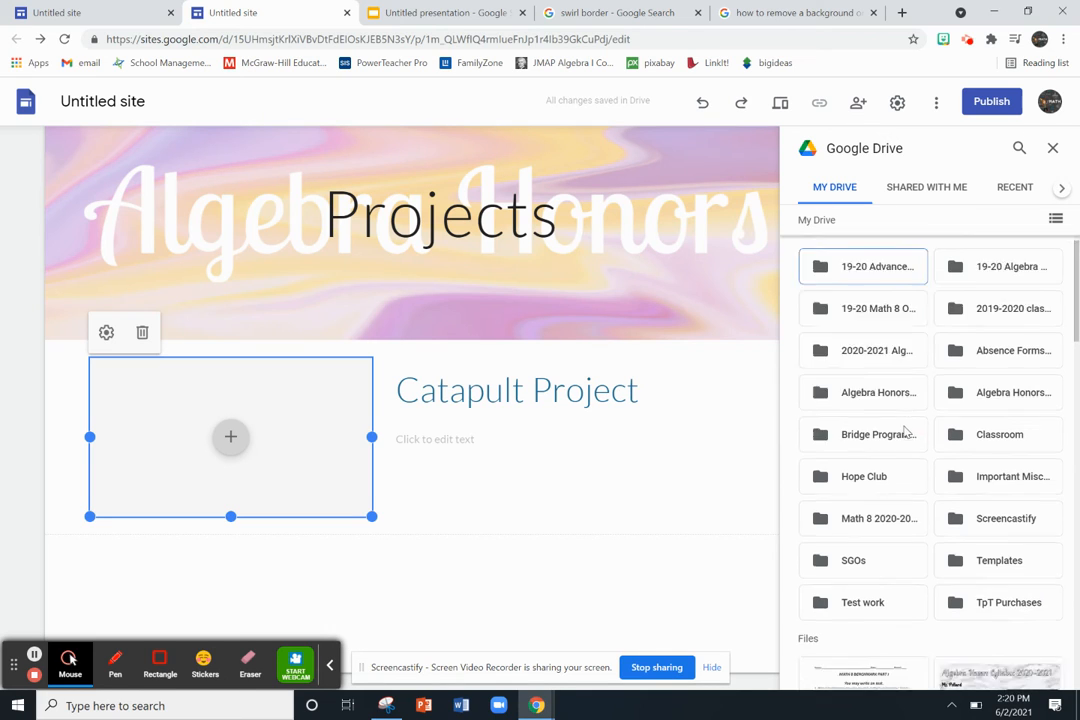
pyautogui.scroll(-1, 905, 432)
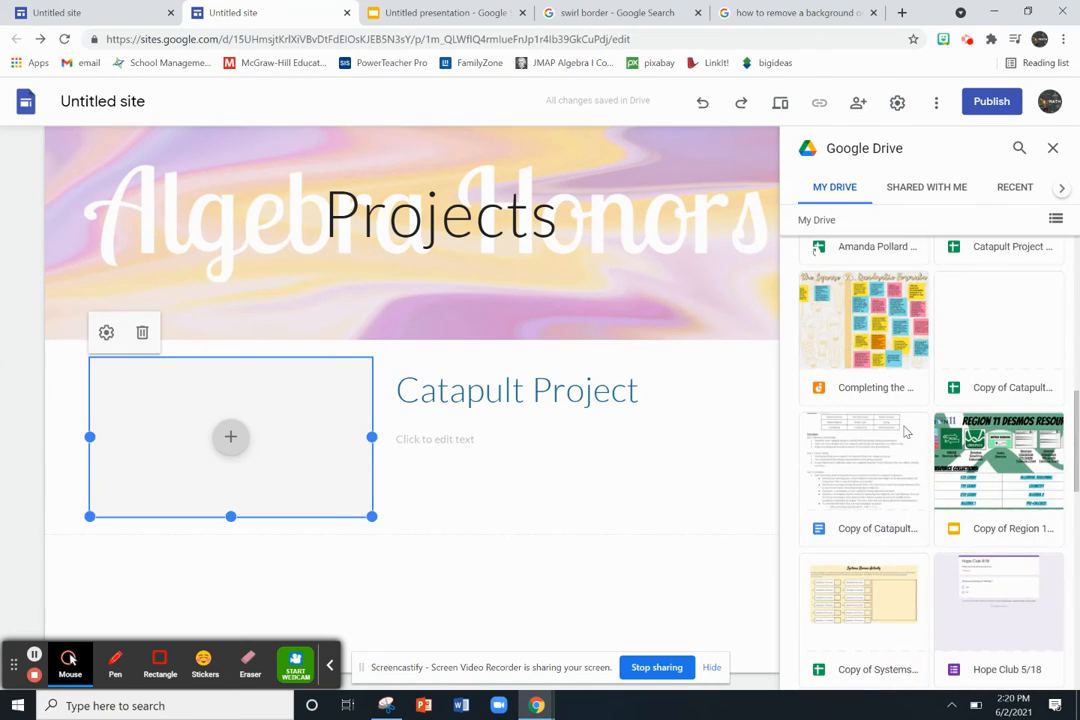
pyautogui.scroll(2, 905, 432)
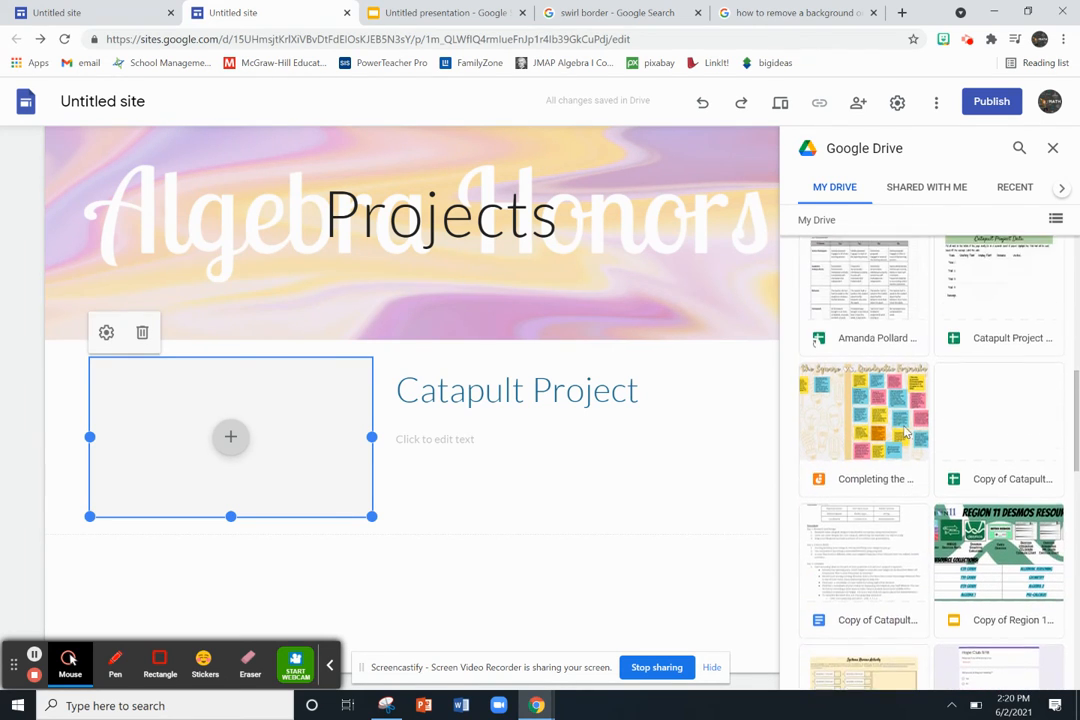
pyautogui.click(965, 310)
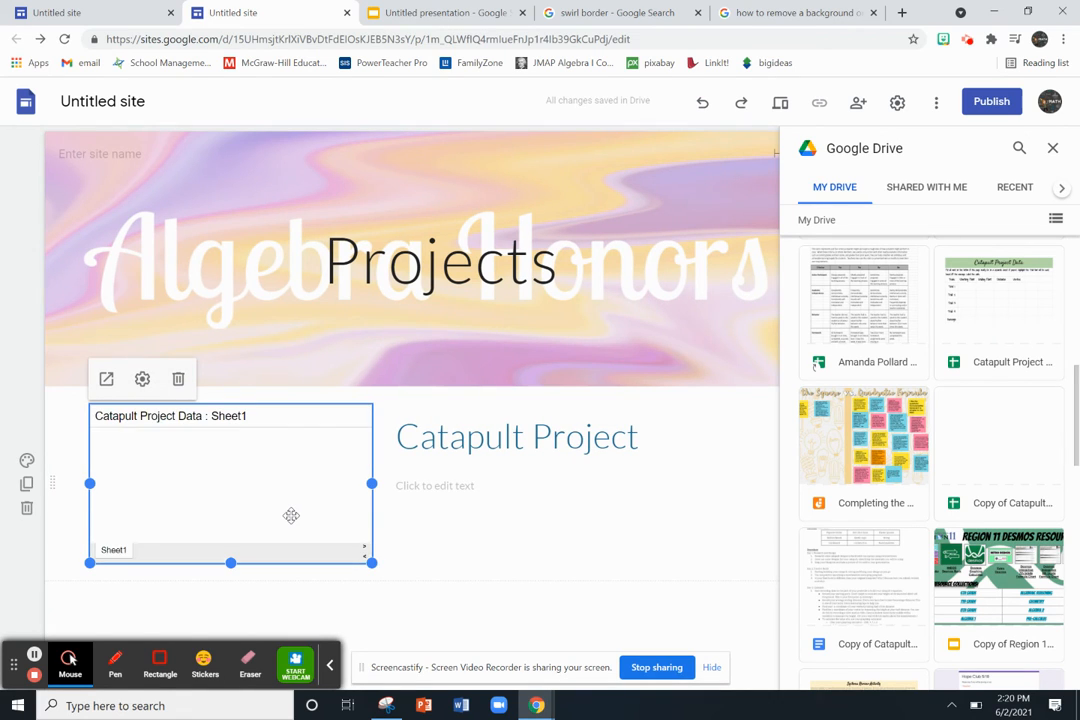
pyautogui.click(492, 449)
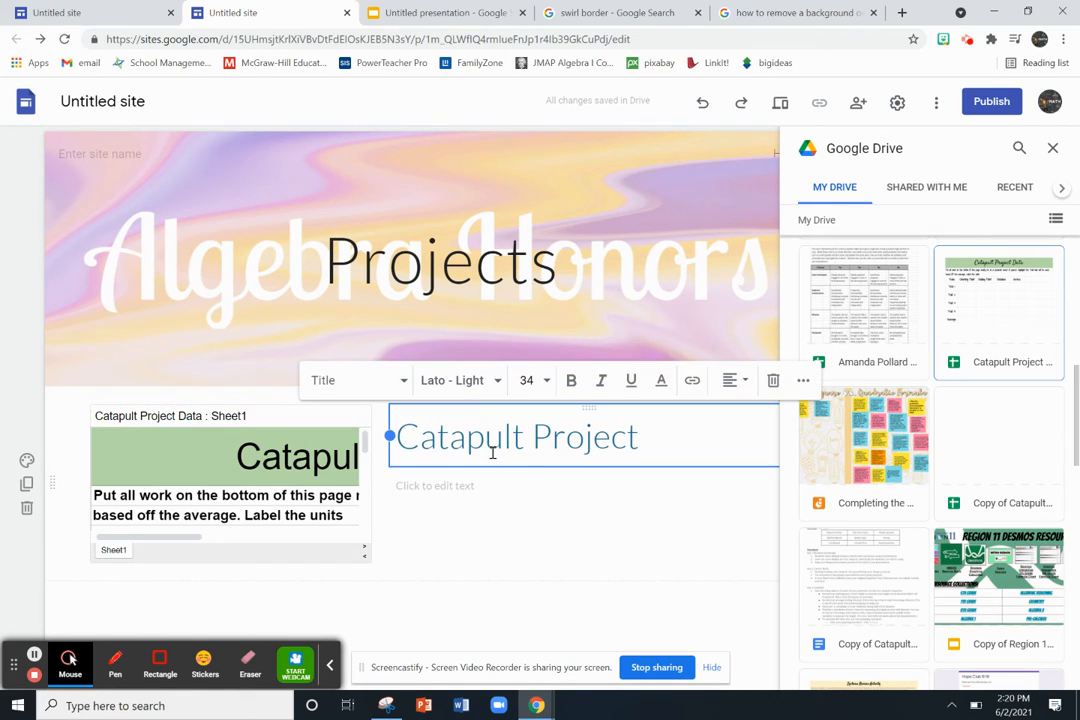
pyautogui.scroll(-1, 493, 523)
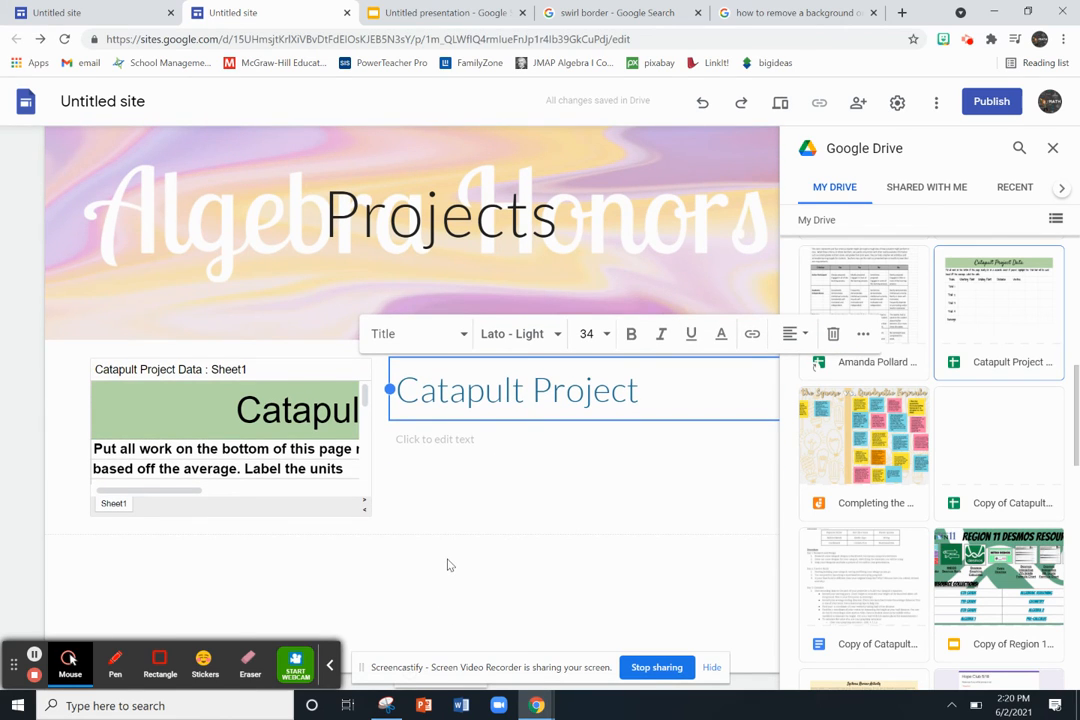
pyautogui.click(446, 494)
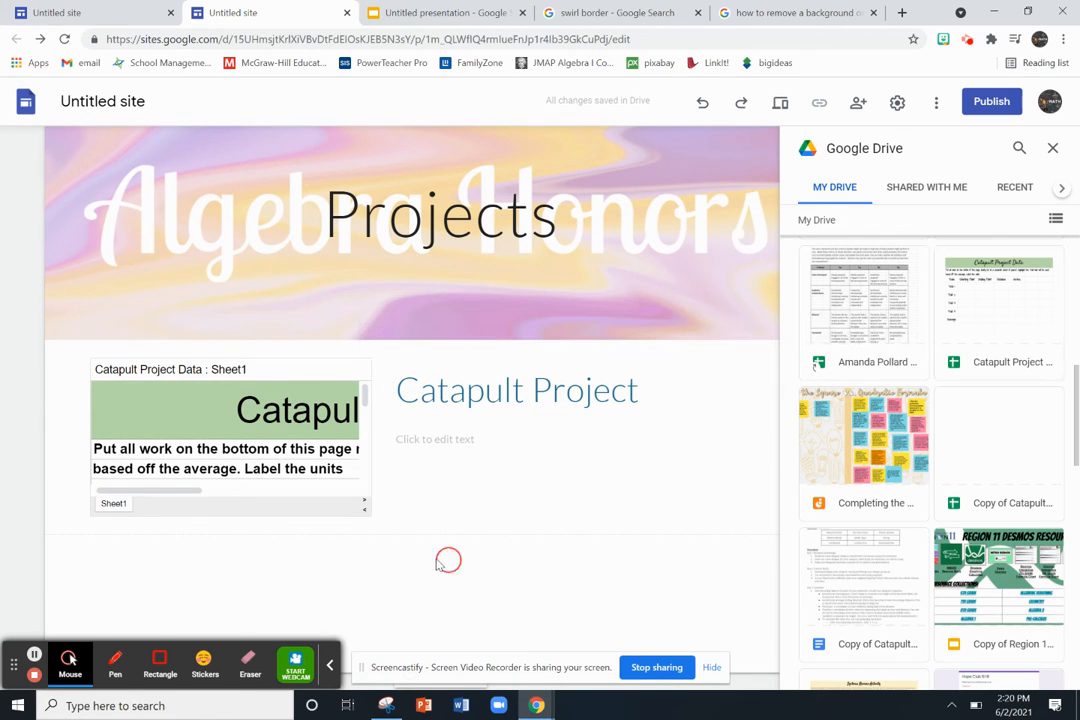
pyautogui.click(1052, 148)
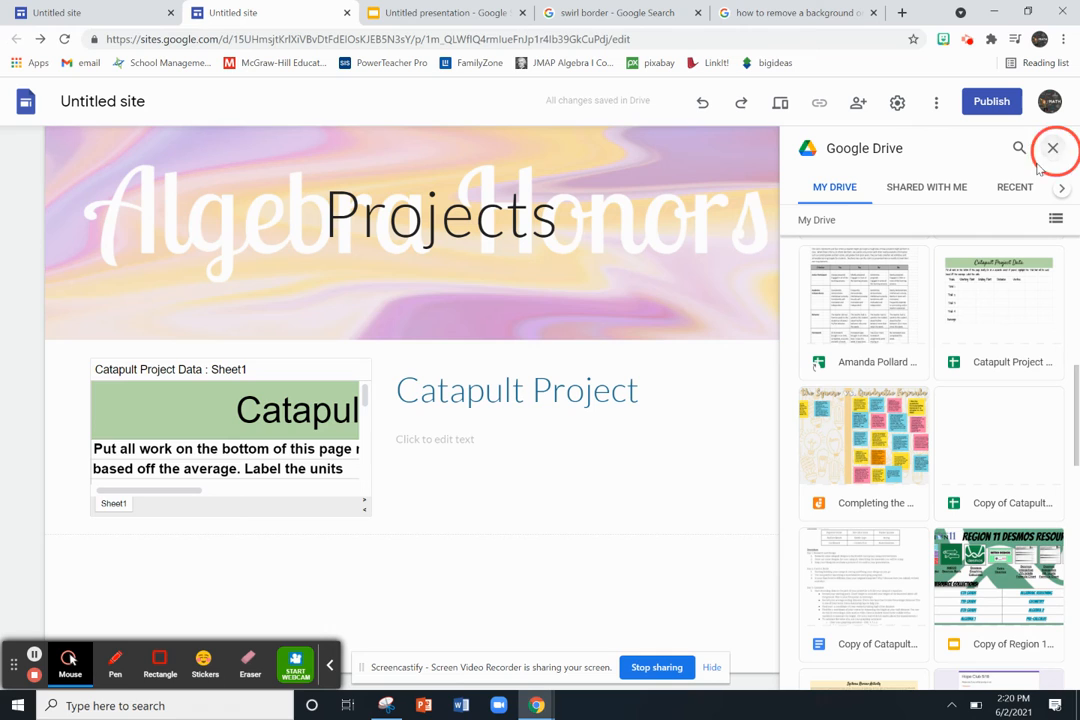
pyautogui.click(374, 384)
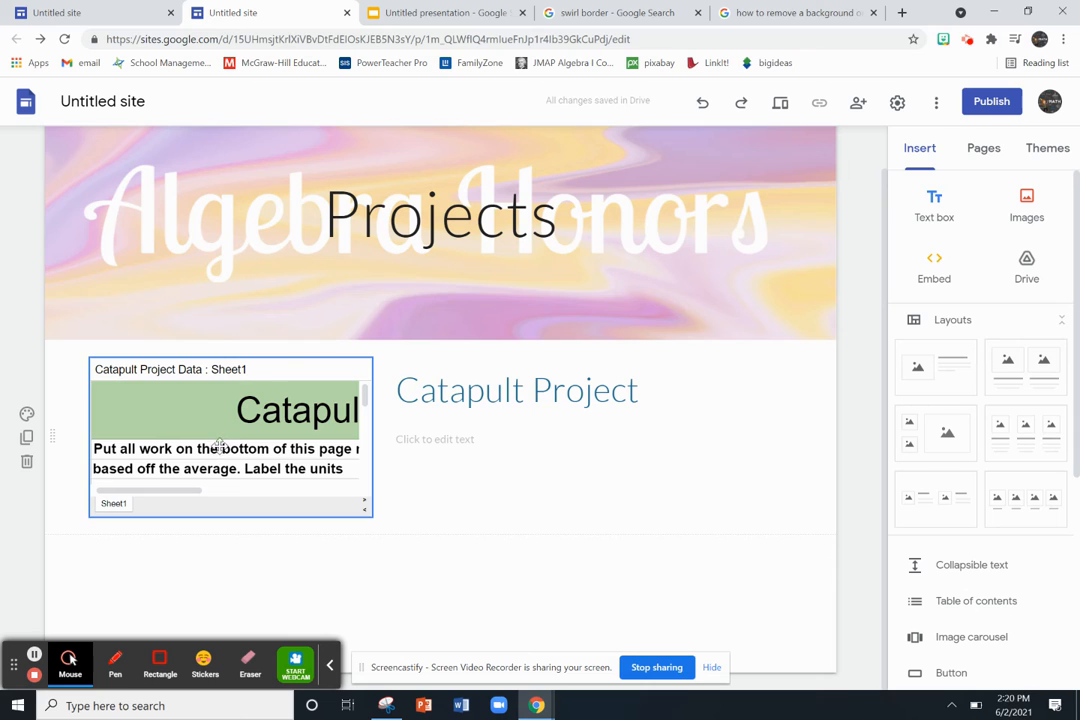
# Step: Try inserting a table of contents on the Projects page and delete its section
pyautogui.click(782, 557)
pyautogui.scroll(-5, 959, 571)
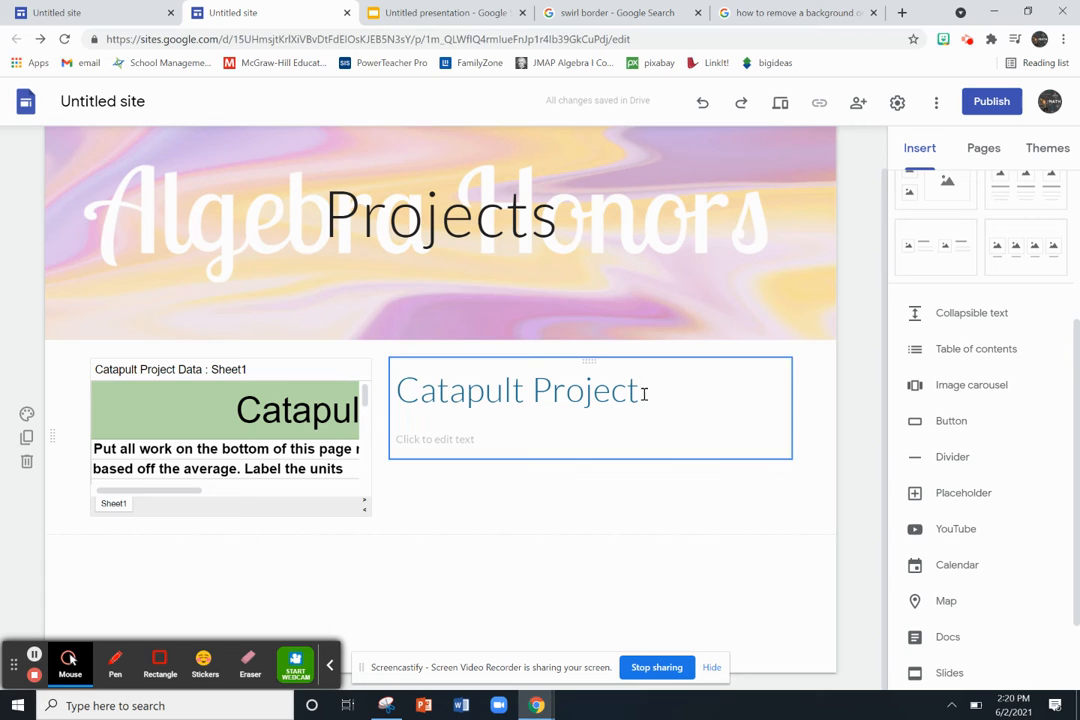
pyautogui.click(983, 353)
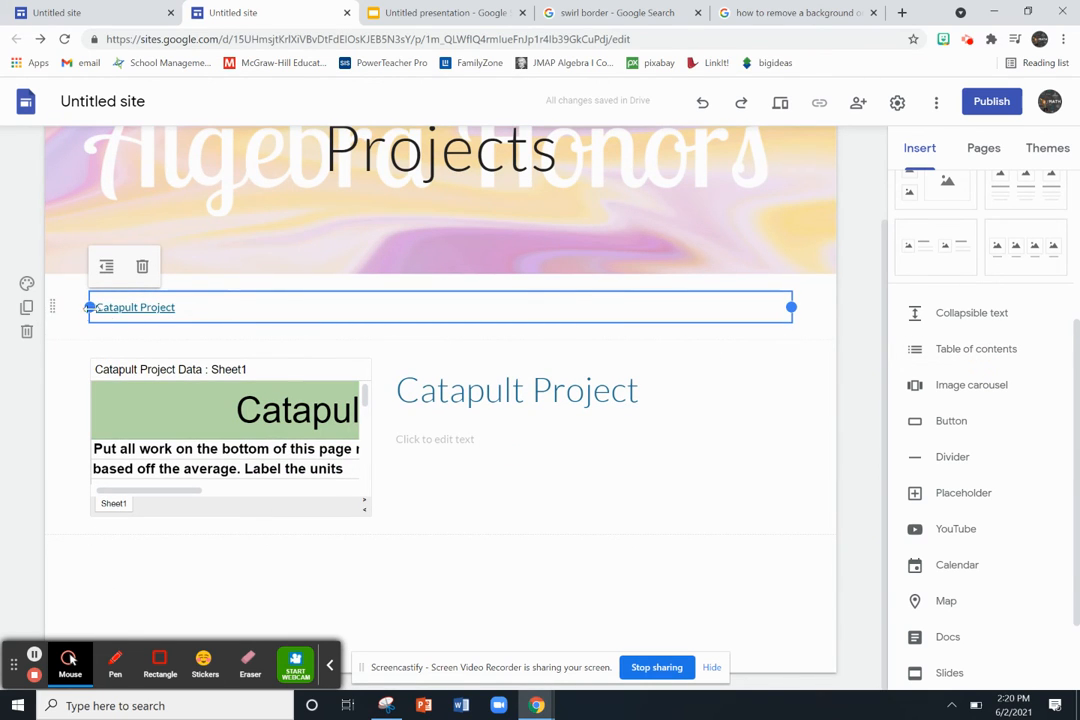
pyautogui.click(27, 331)
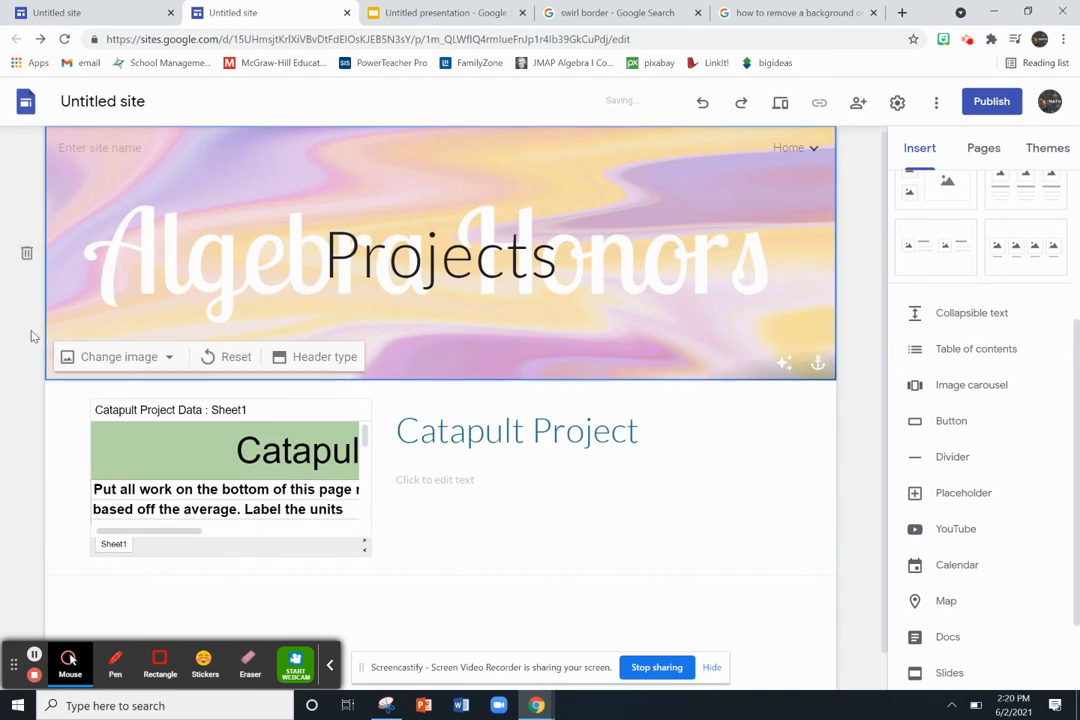
# Step: Insert a collapsible text block, move it below the Catapult Project section, and turn off its collapsible option
pyautogui.click(970, 316)
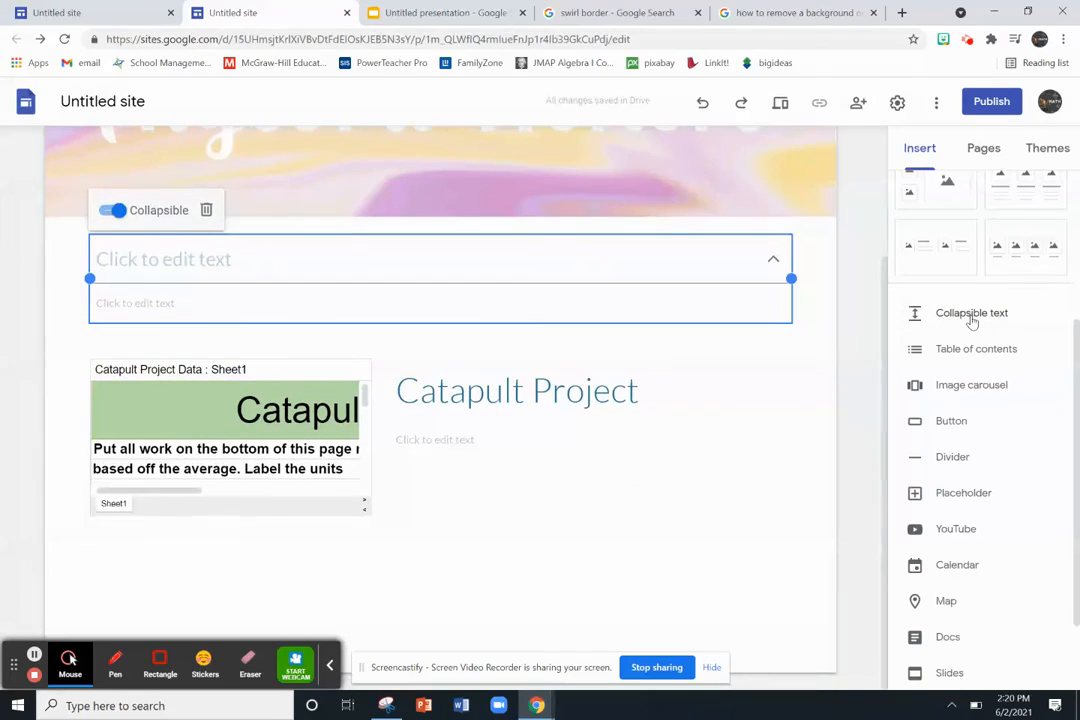
pyautogui.moveTo(44, 245); pyautogui.dragTo(82, 578)
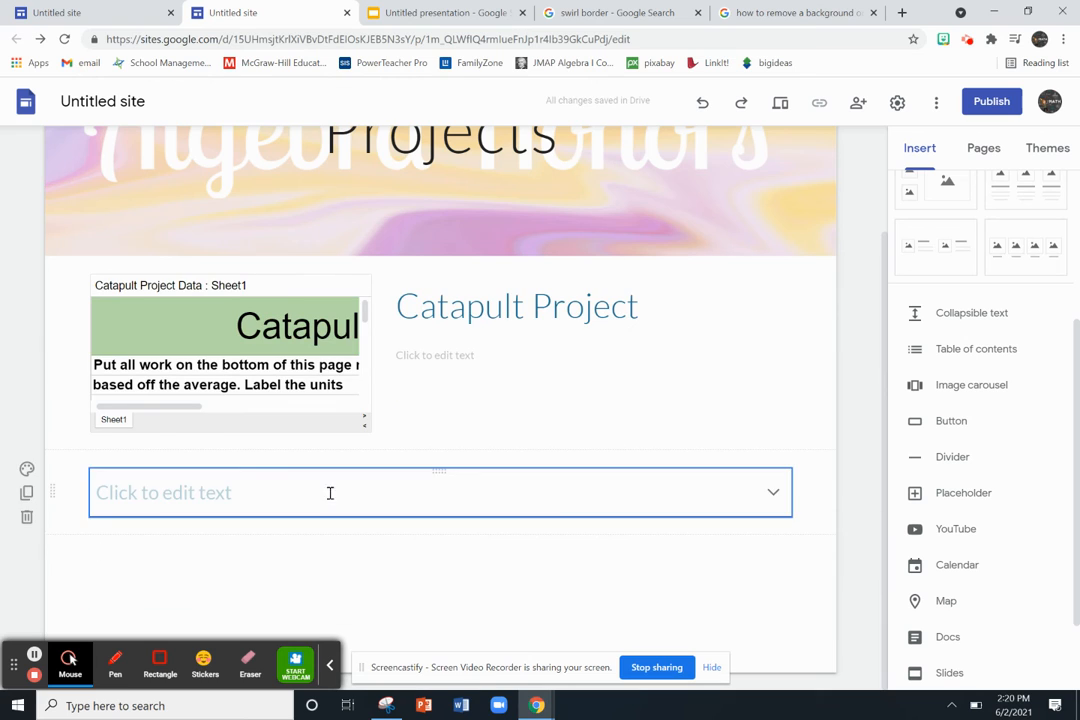
pyautogui.click(773, 494)
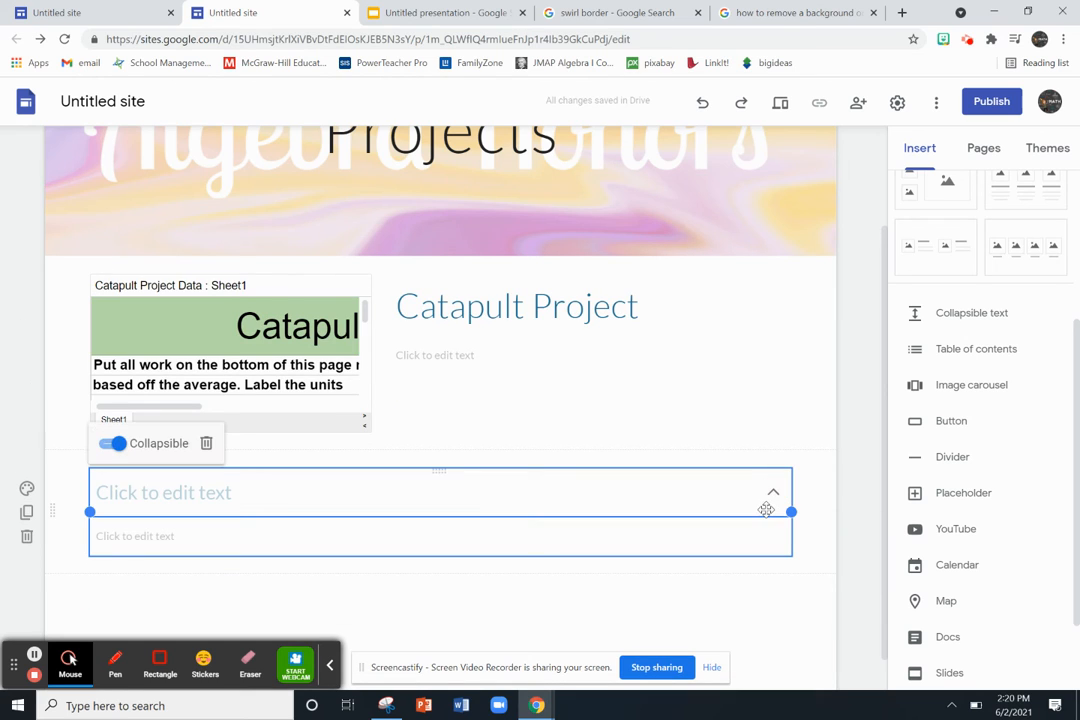
pyautogui.click(110, 444)
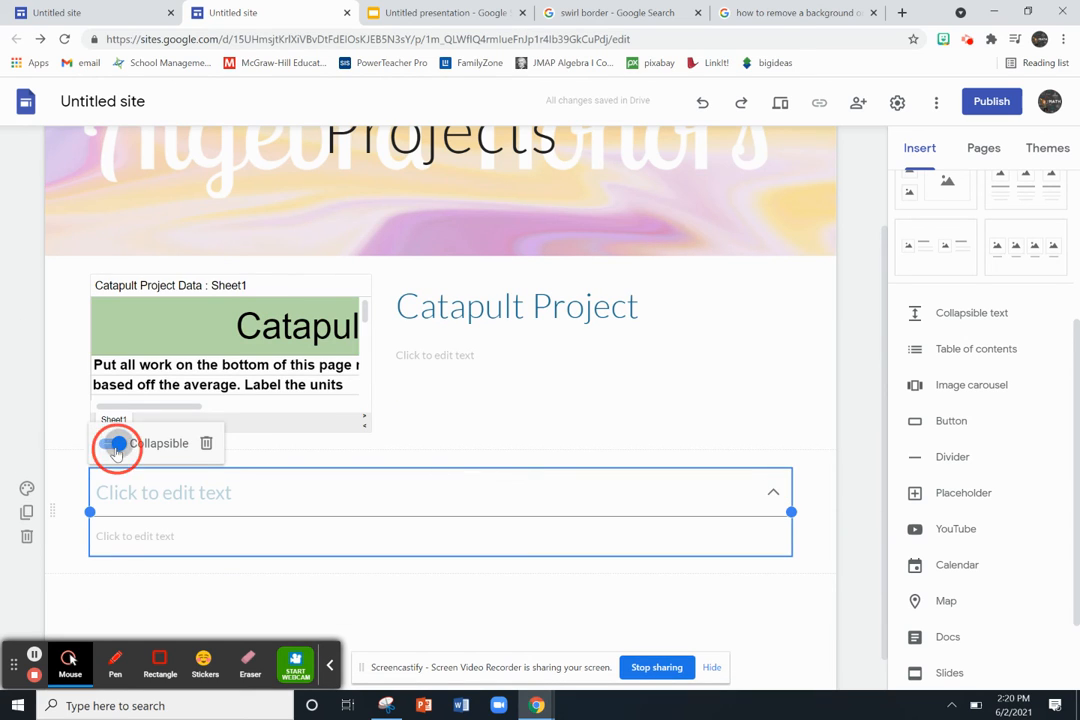
# Step: Head the block Likes vs. Dislikes and enter the body text "My favorite project was the catapult projects because..... My least favorite was...."
pyautogui.click(140, 491)
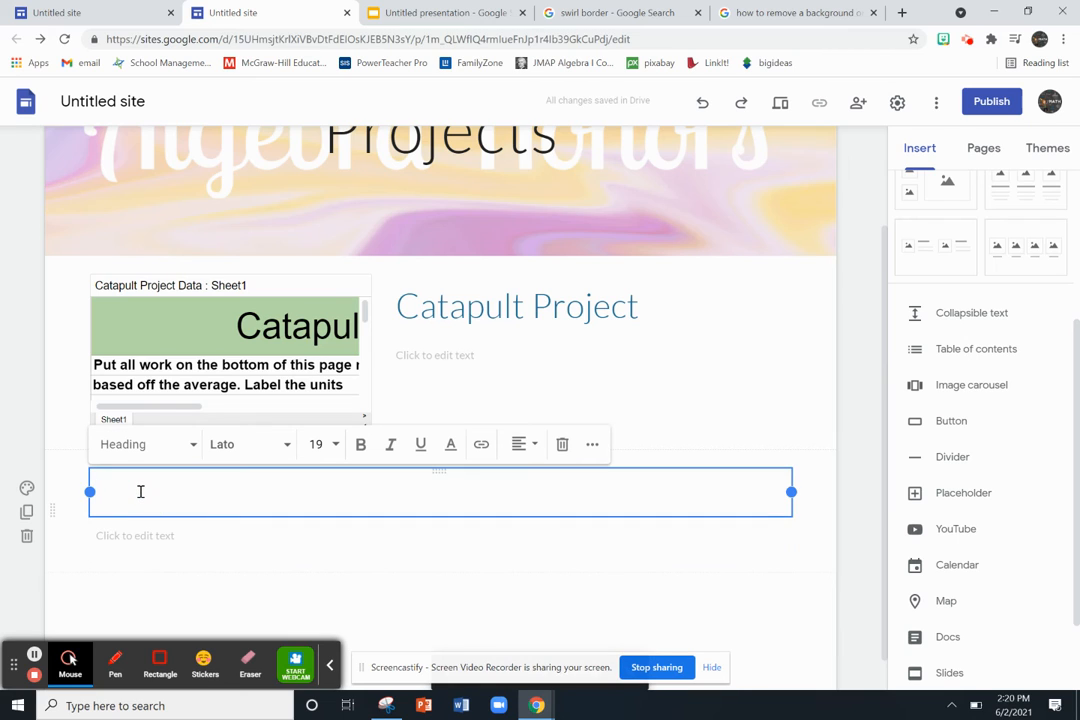
pyautogui.write('Likes V')
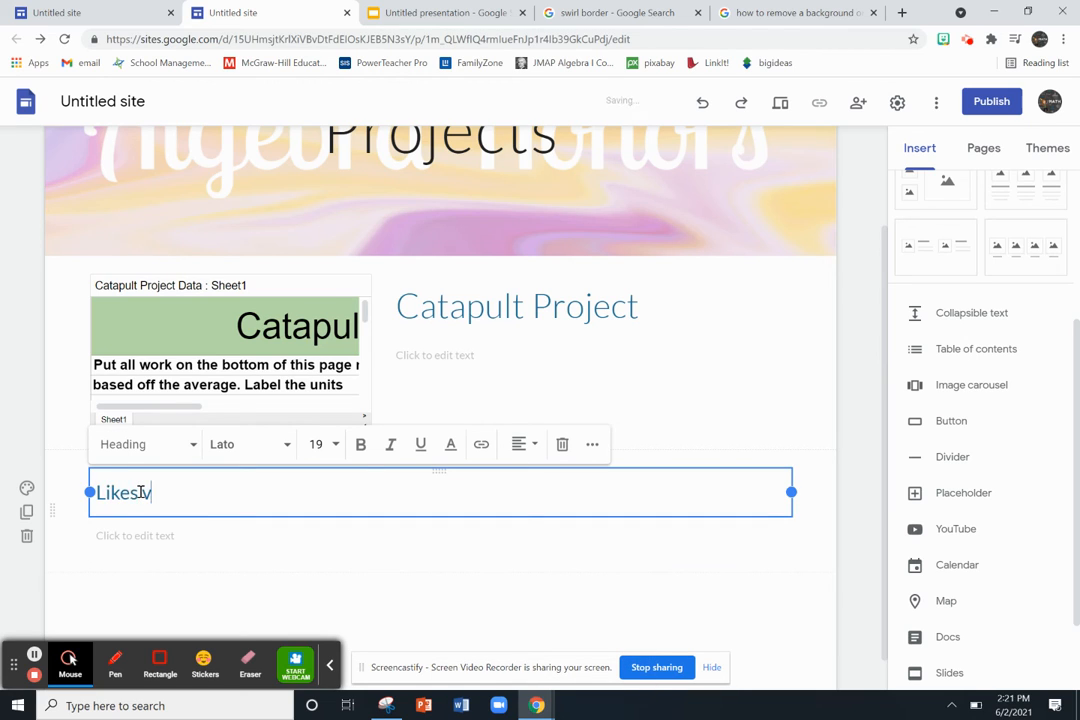
pyautogui.write('s. Dislikes')
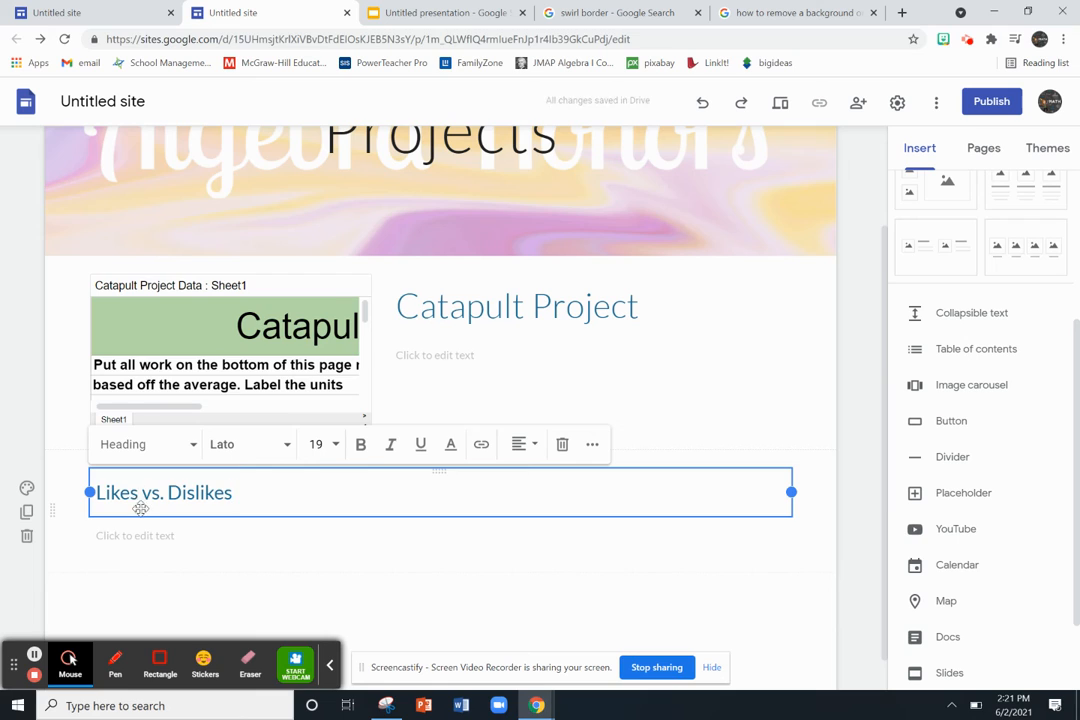
pyautogui.click(144, 535)
pyautogui.write('M')
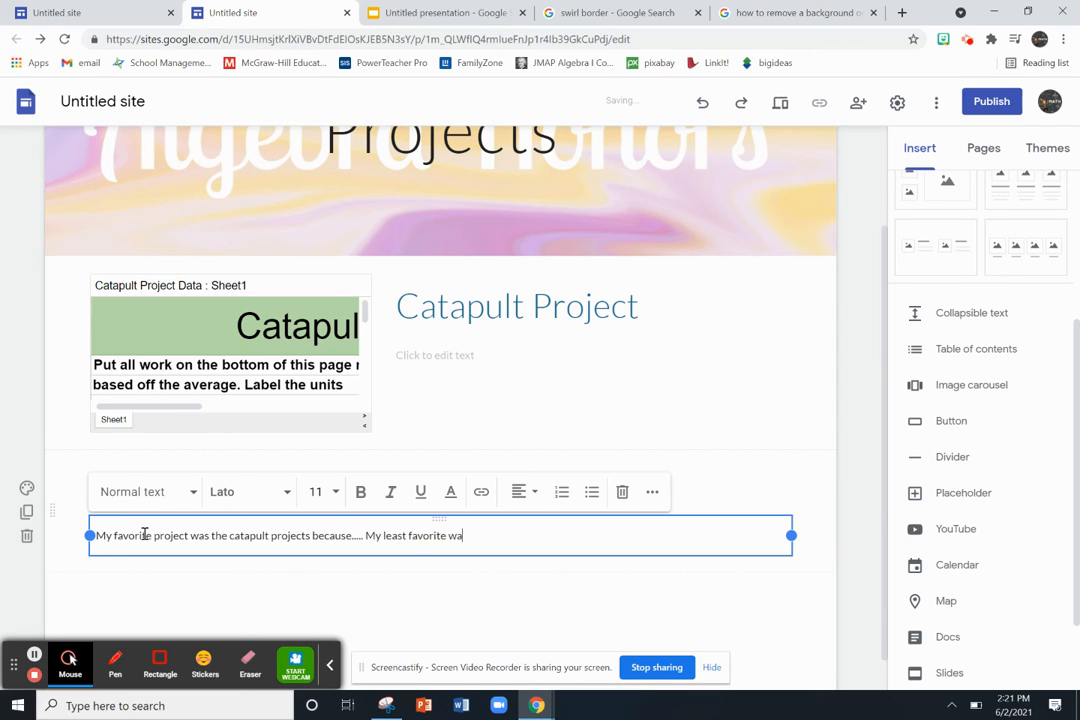
pyautogui.write('....')
pyautogui.click(294, 612)
# Step: Change the font of the body text under Likes vs. Dislikes to Architects Daughter
pyautogui.click(296, 536)
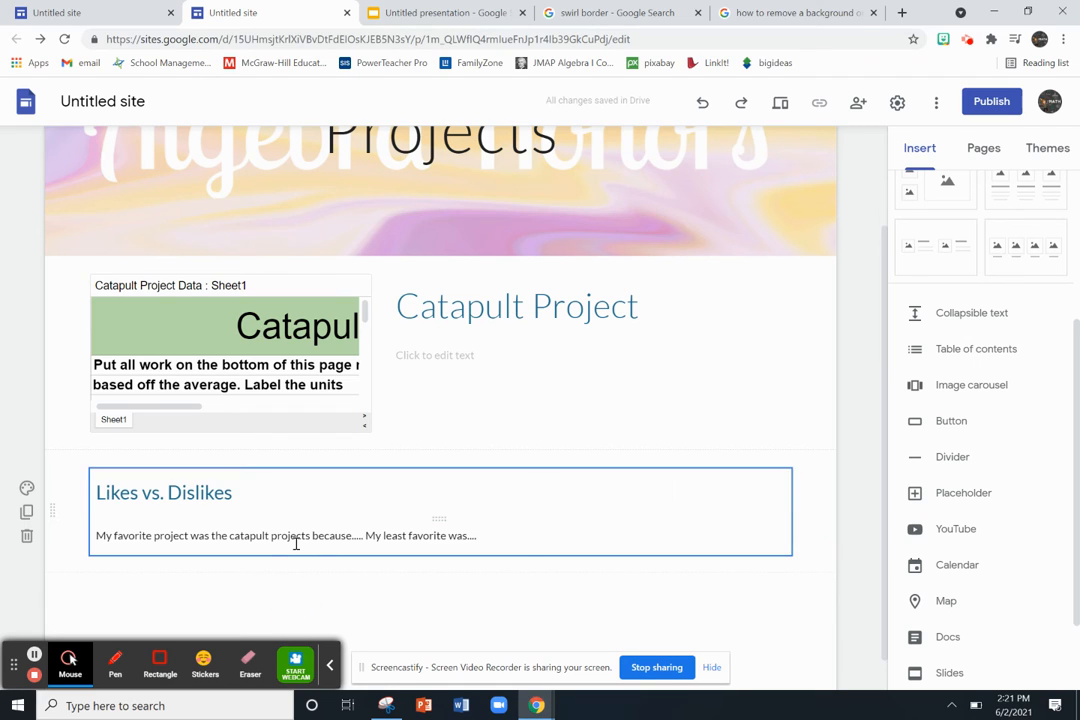
pyautogui.moveTo(479, 536); pyautogui.dragTo(110, 548)
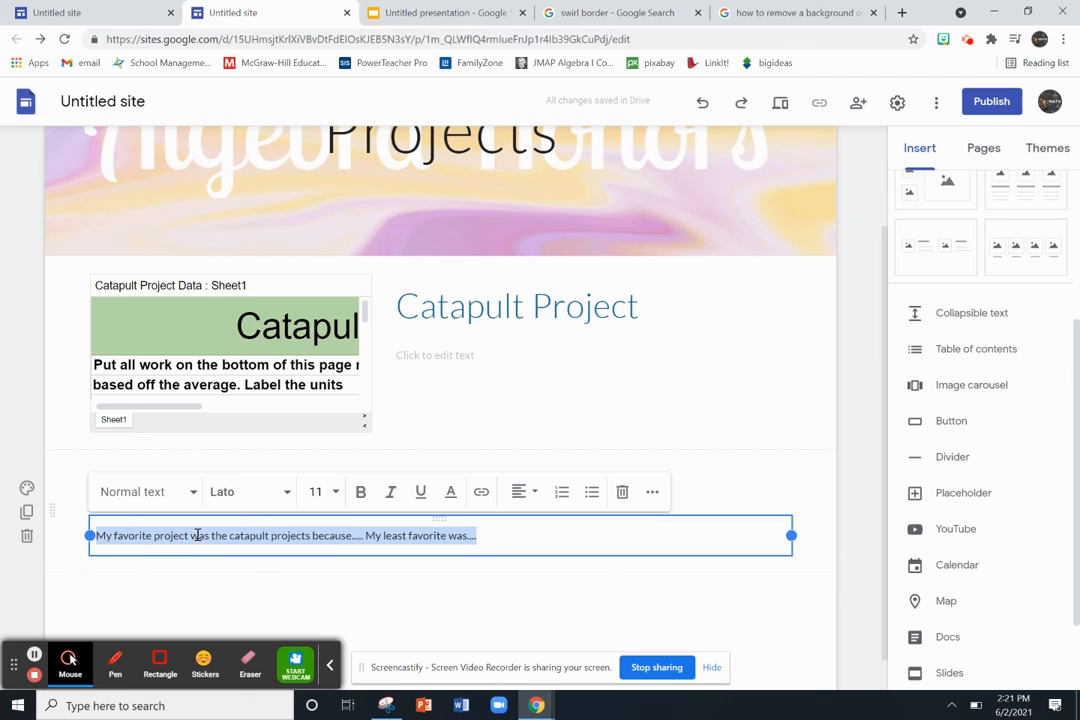
pyautogui.click(287, 502)
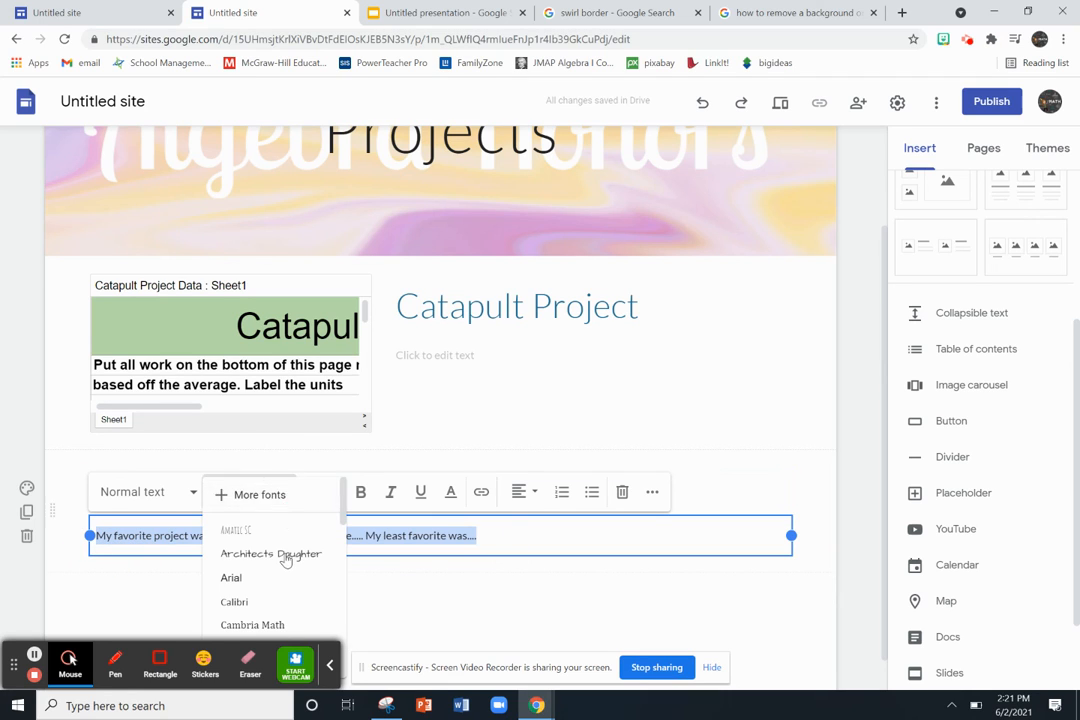
pyautogui.click(292, 538)
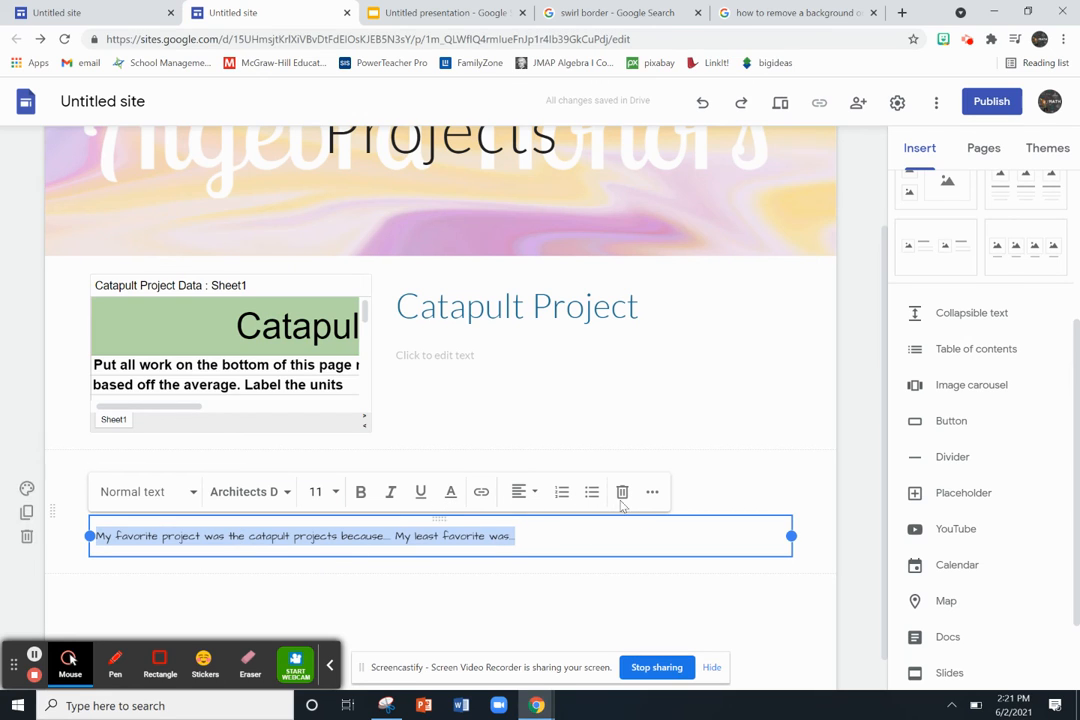
pyautogui.click(771, 464)
# Step: Try the Emphasis 2 background on the Catapult Project section and restore it to Regular
pyautogui.click(747, 361)
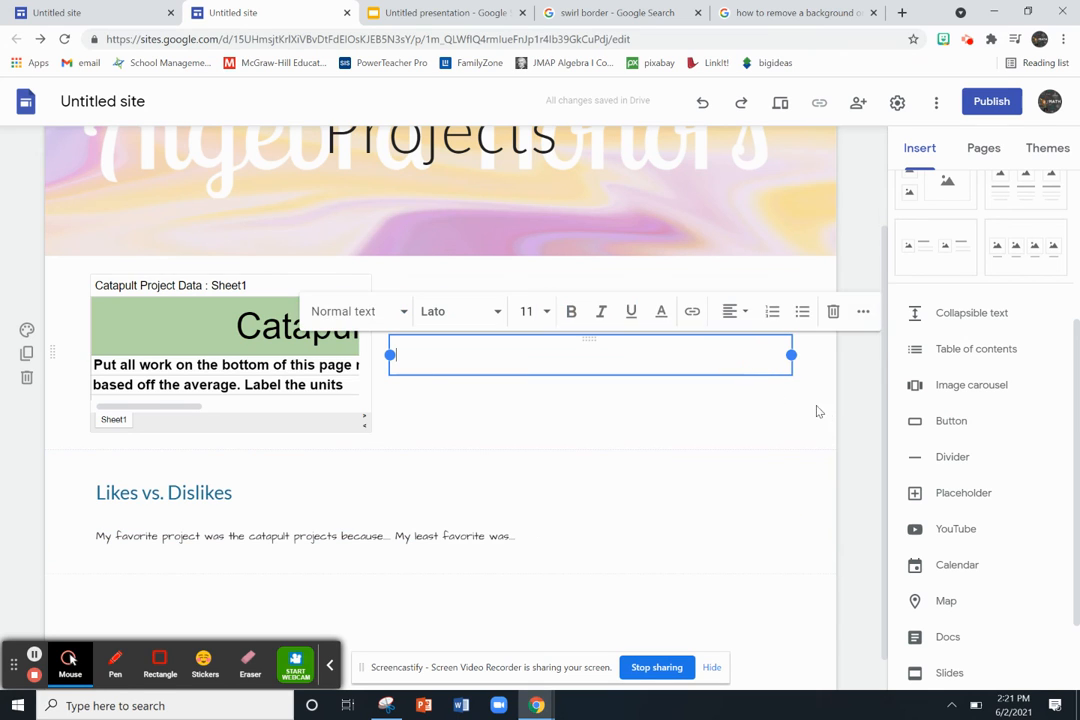
pyautogui.click(829, 413)
pyautogui.rightClick(829, 413)
pyautogui.click(740, 354)
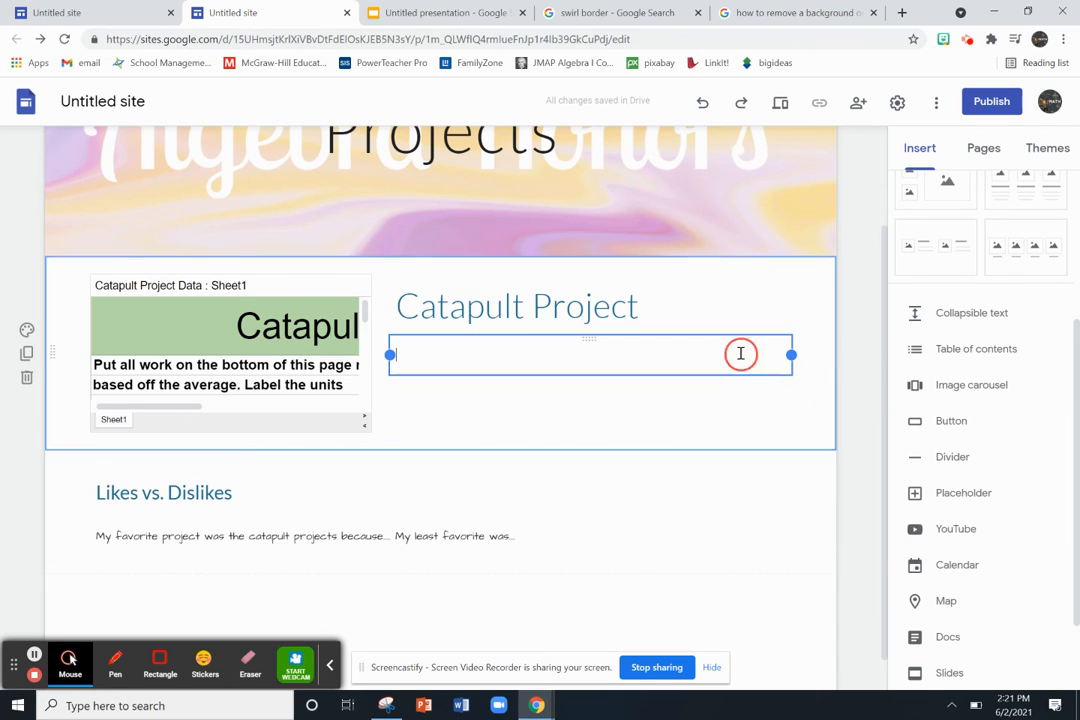
pyautogui.click(27, 329)
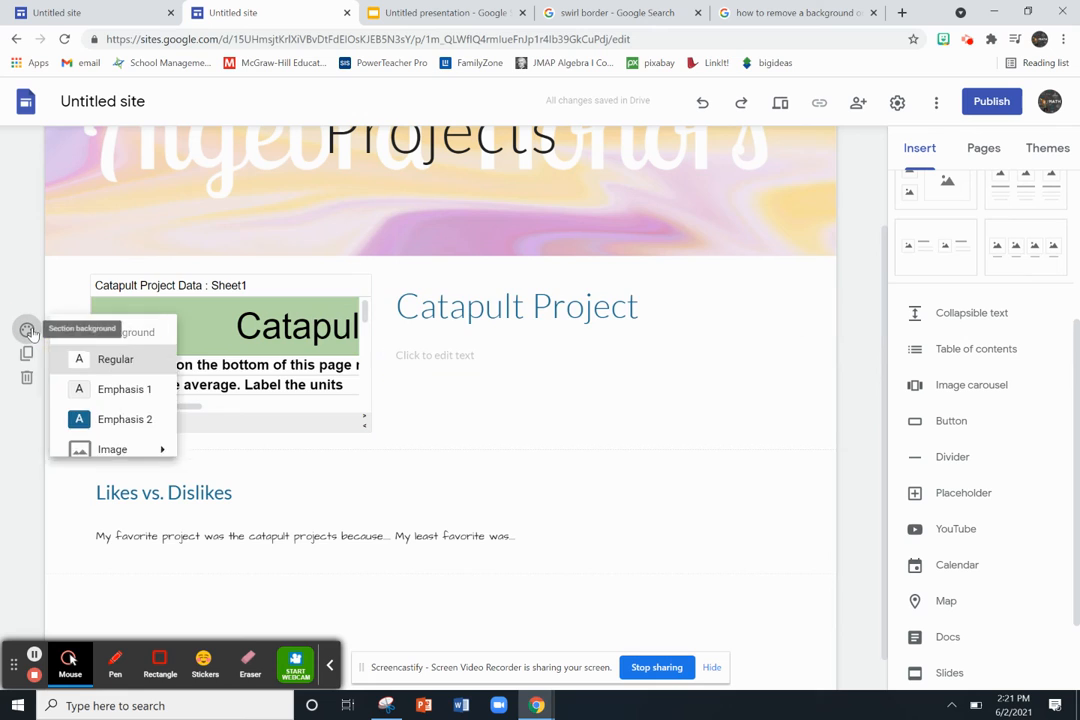
pyautogui.click(130, 425)
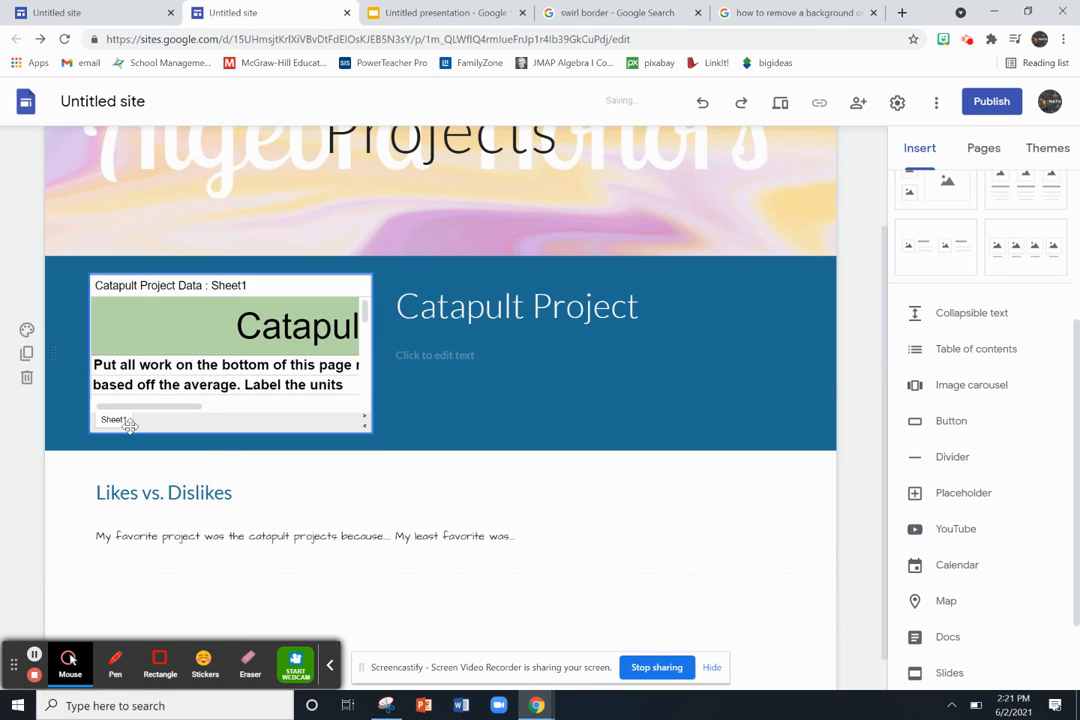
pyautogui.click(28, 330)
pyautogui.moveTo(118, 458)
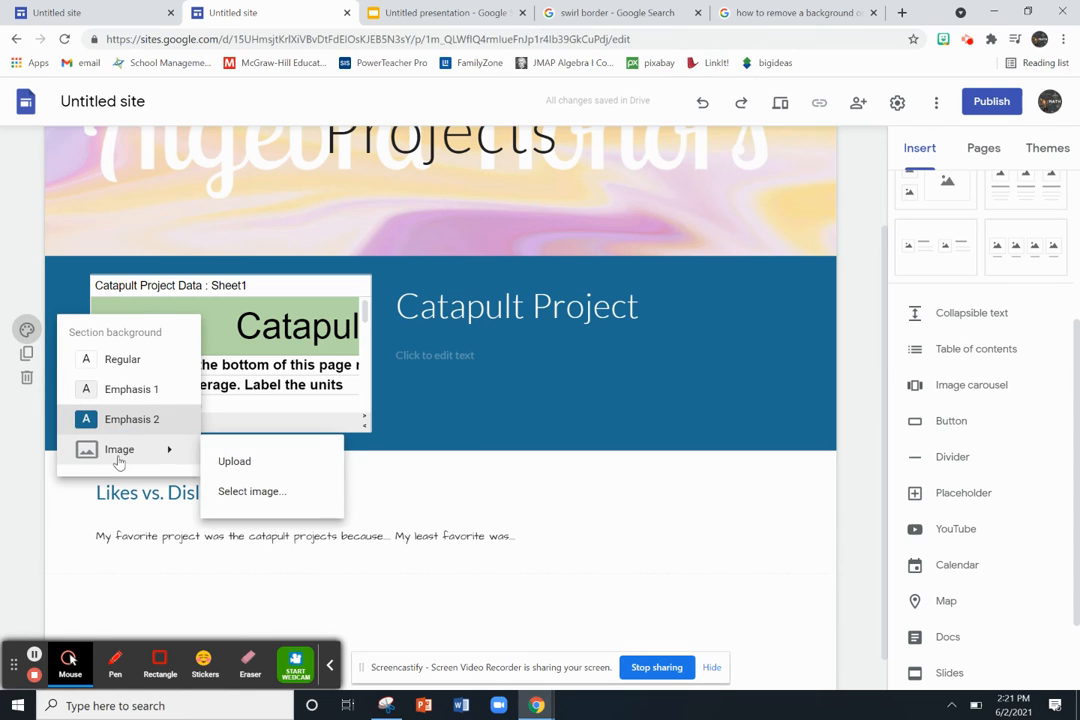
pyautogui.click(122, 360)
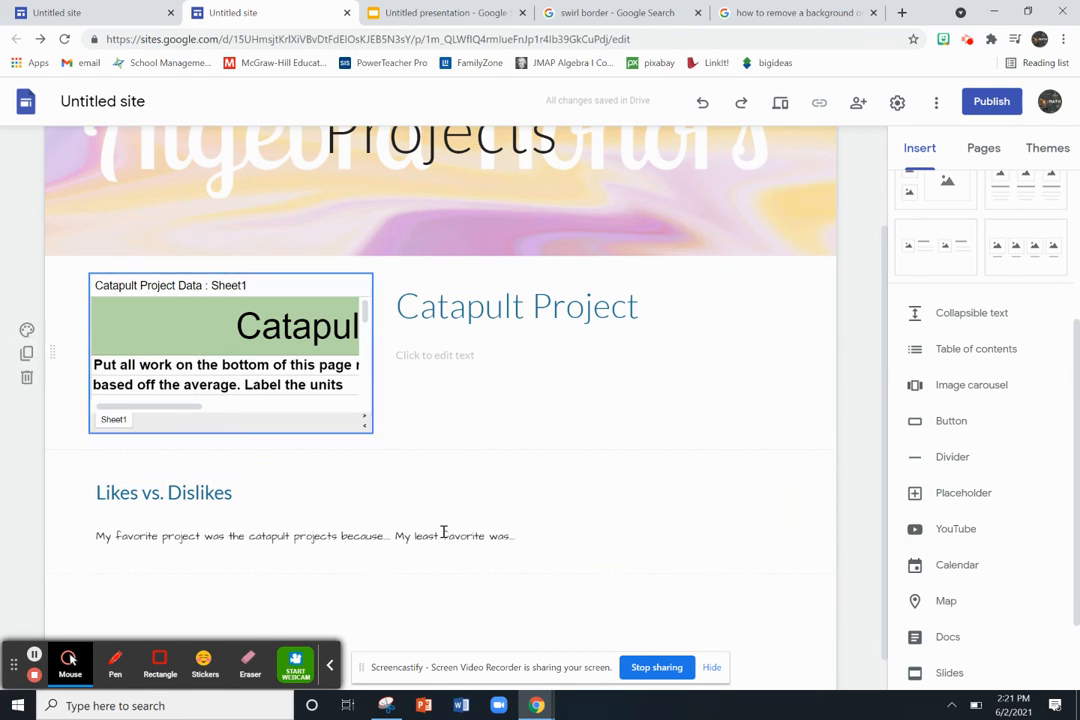
# Step: Return to the site's Home page for editing and close the duplicate site tab
pyautogui.scroll(-1, 443, 532)
pyautogui.scroll(3, 443, 535)
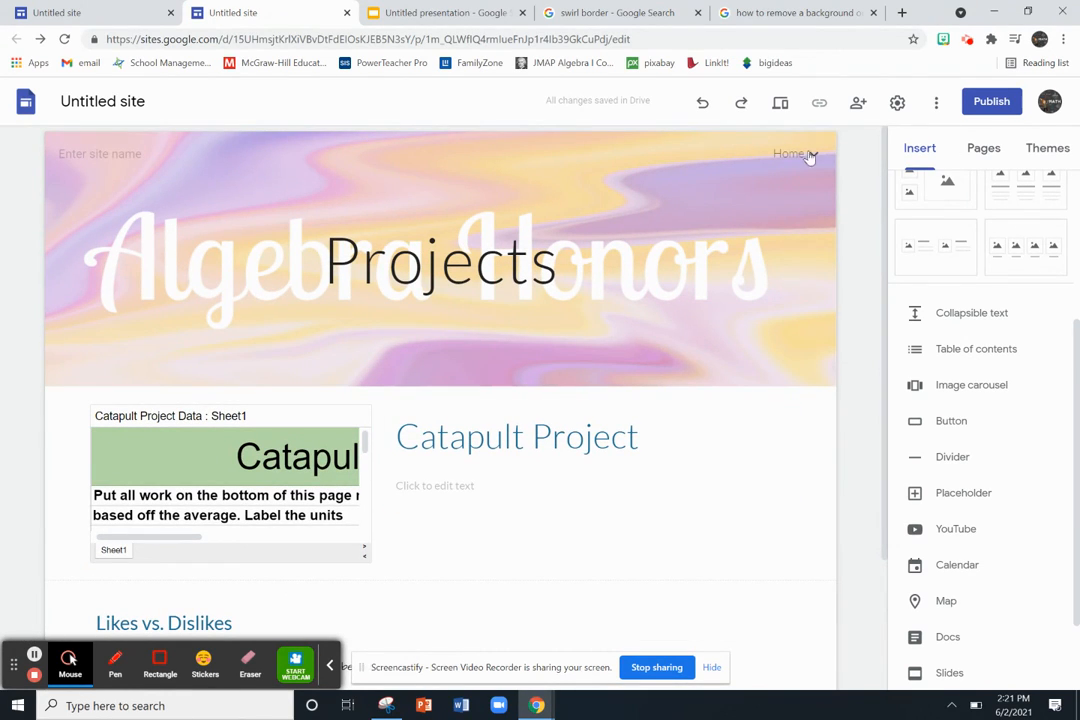
pyautogui.moveTo(811, 152)
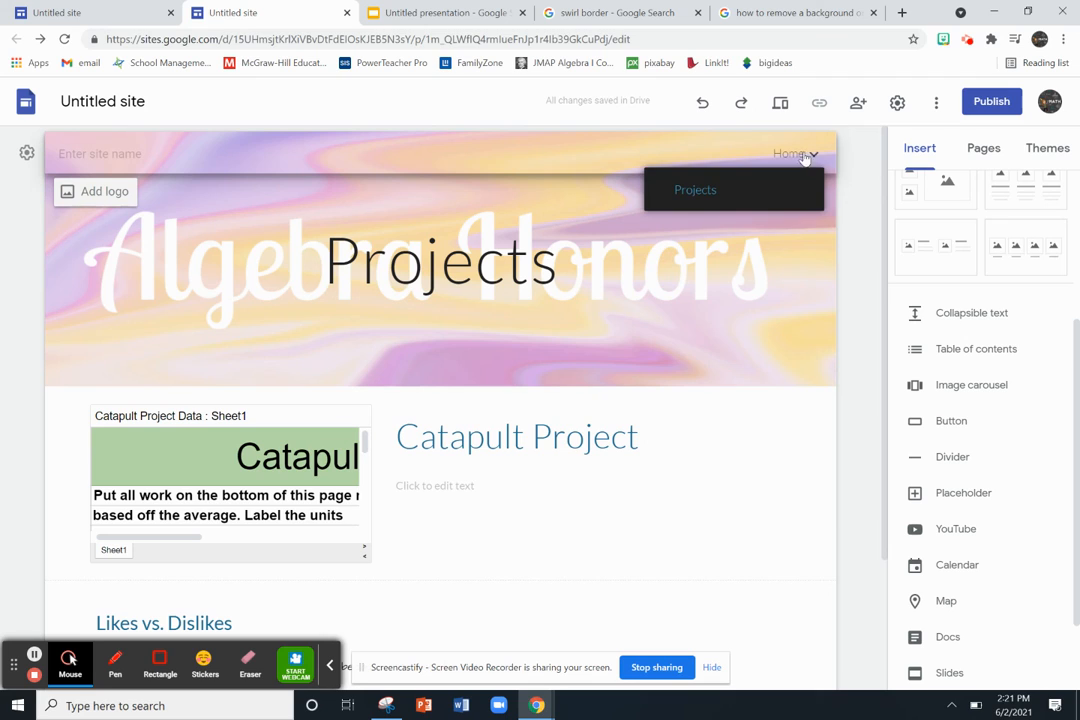
pyautogui.click(971, 153)
pyautogui.click(945, 223)
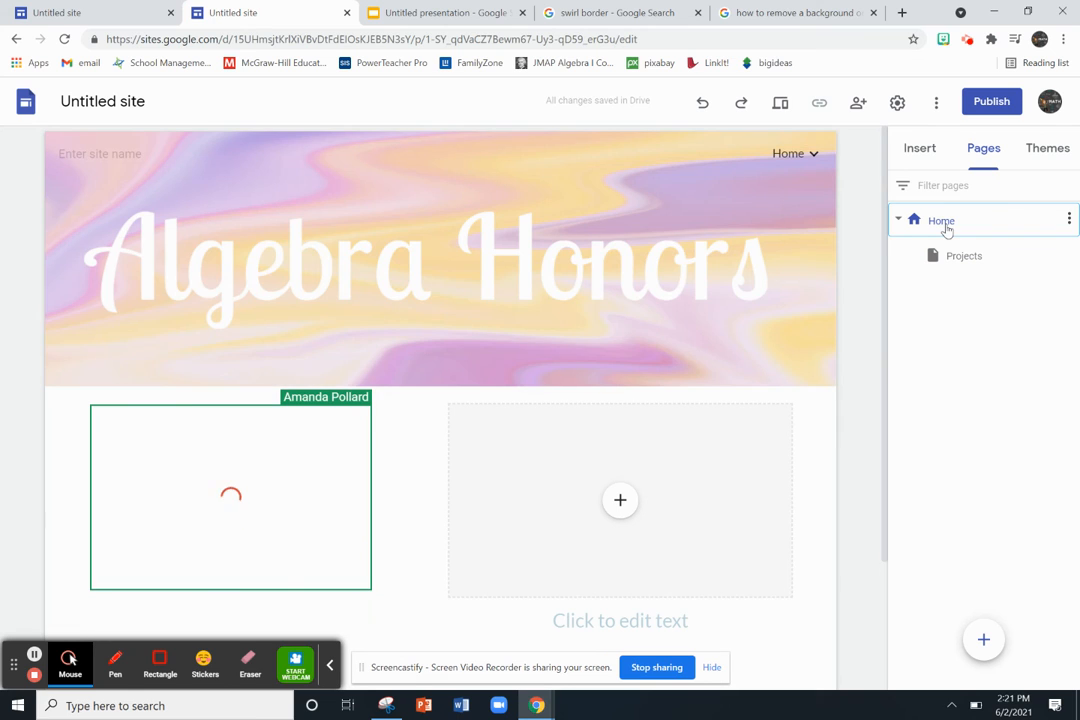
pyautogui.click(170, 12)
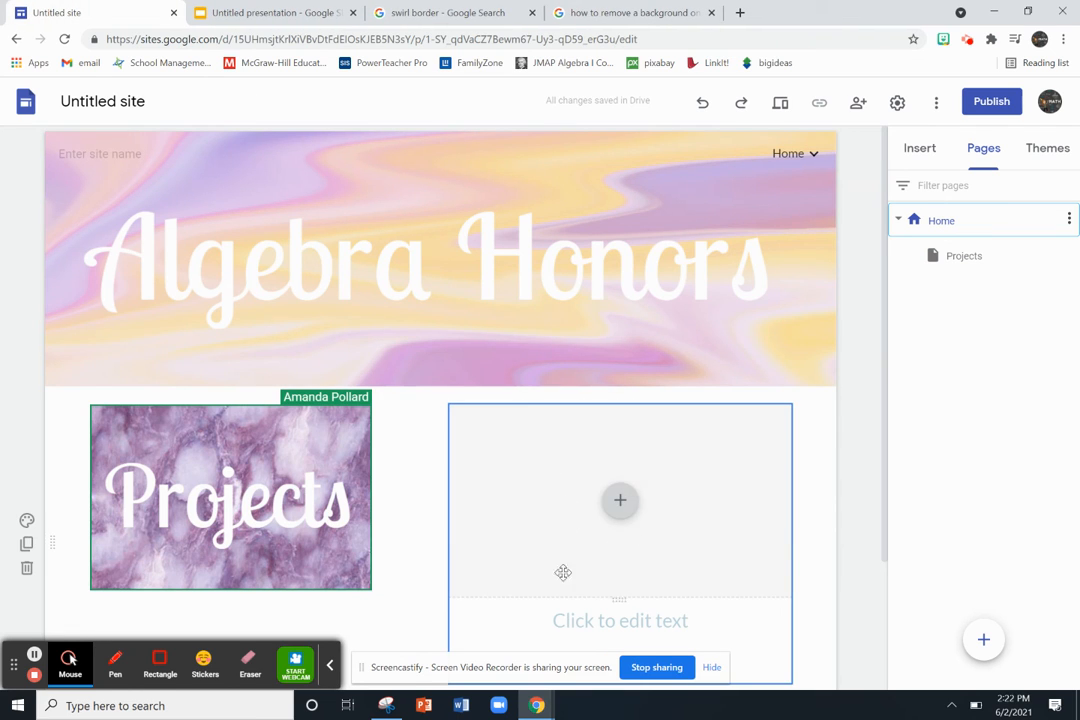
pyautogui.scroll(-2, 563, 572)
pyautogui.scroll(2, 590, 499)
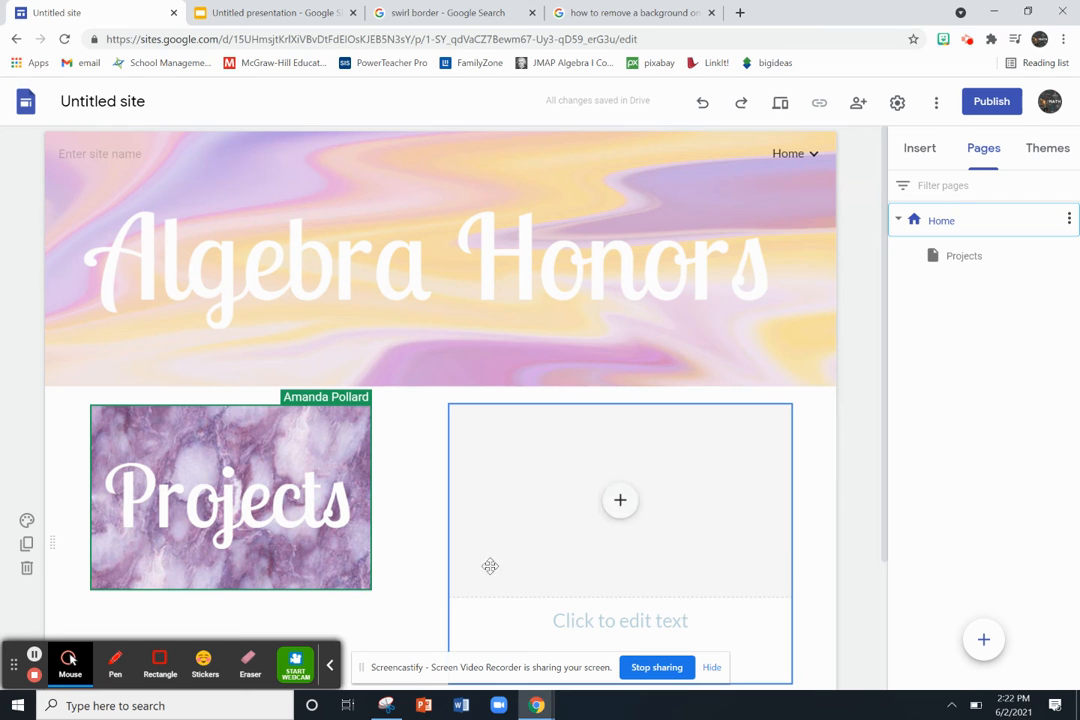
pyautogui.scroll(-2, 481, 469)
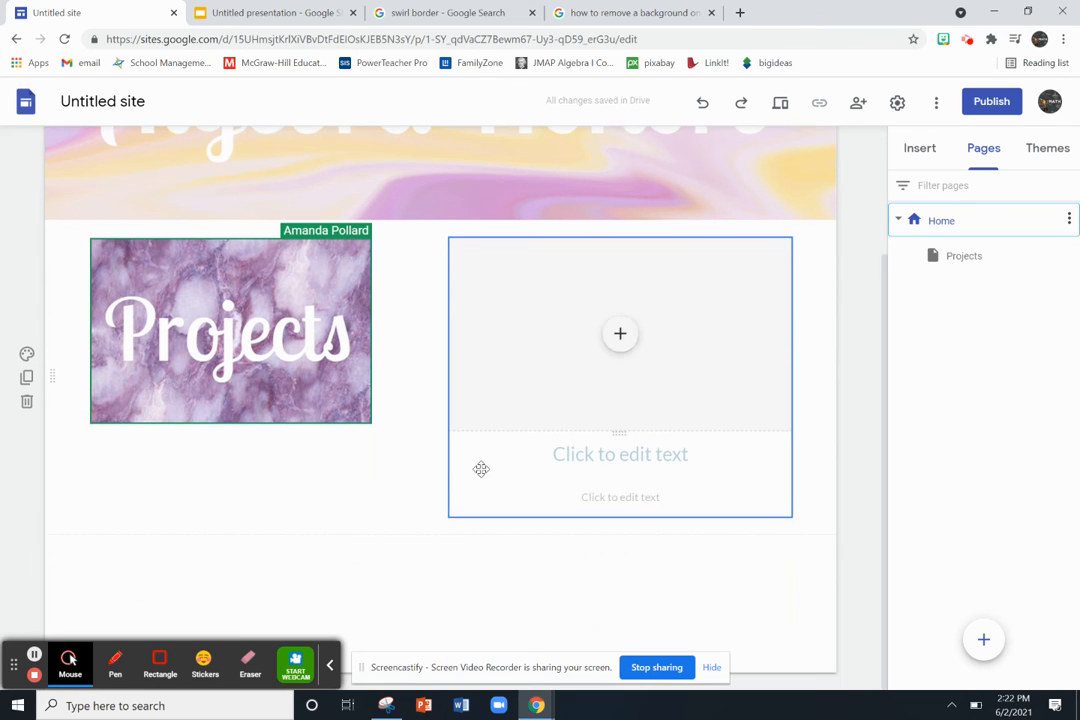
pyautogui.scroll(2, 481, 469)
pyautogui.scroll(-2, 481, 469)
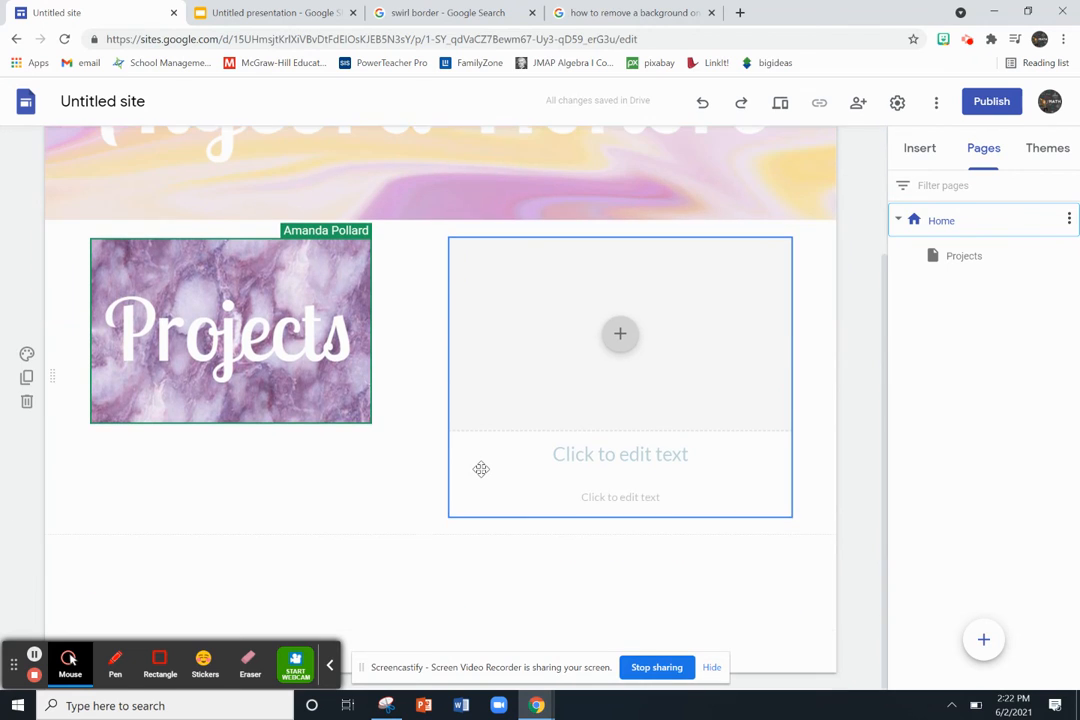
pyautogui.scroll(2, 481, 469)
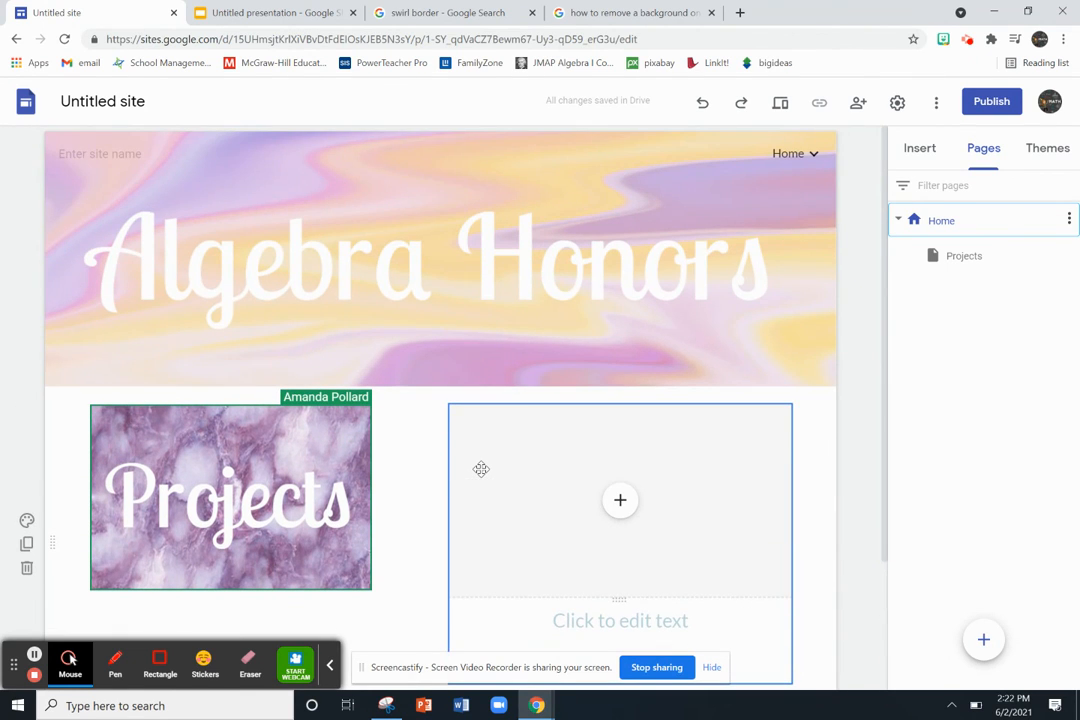